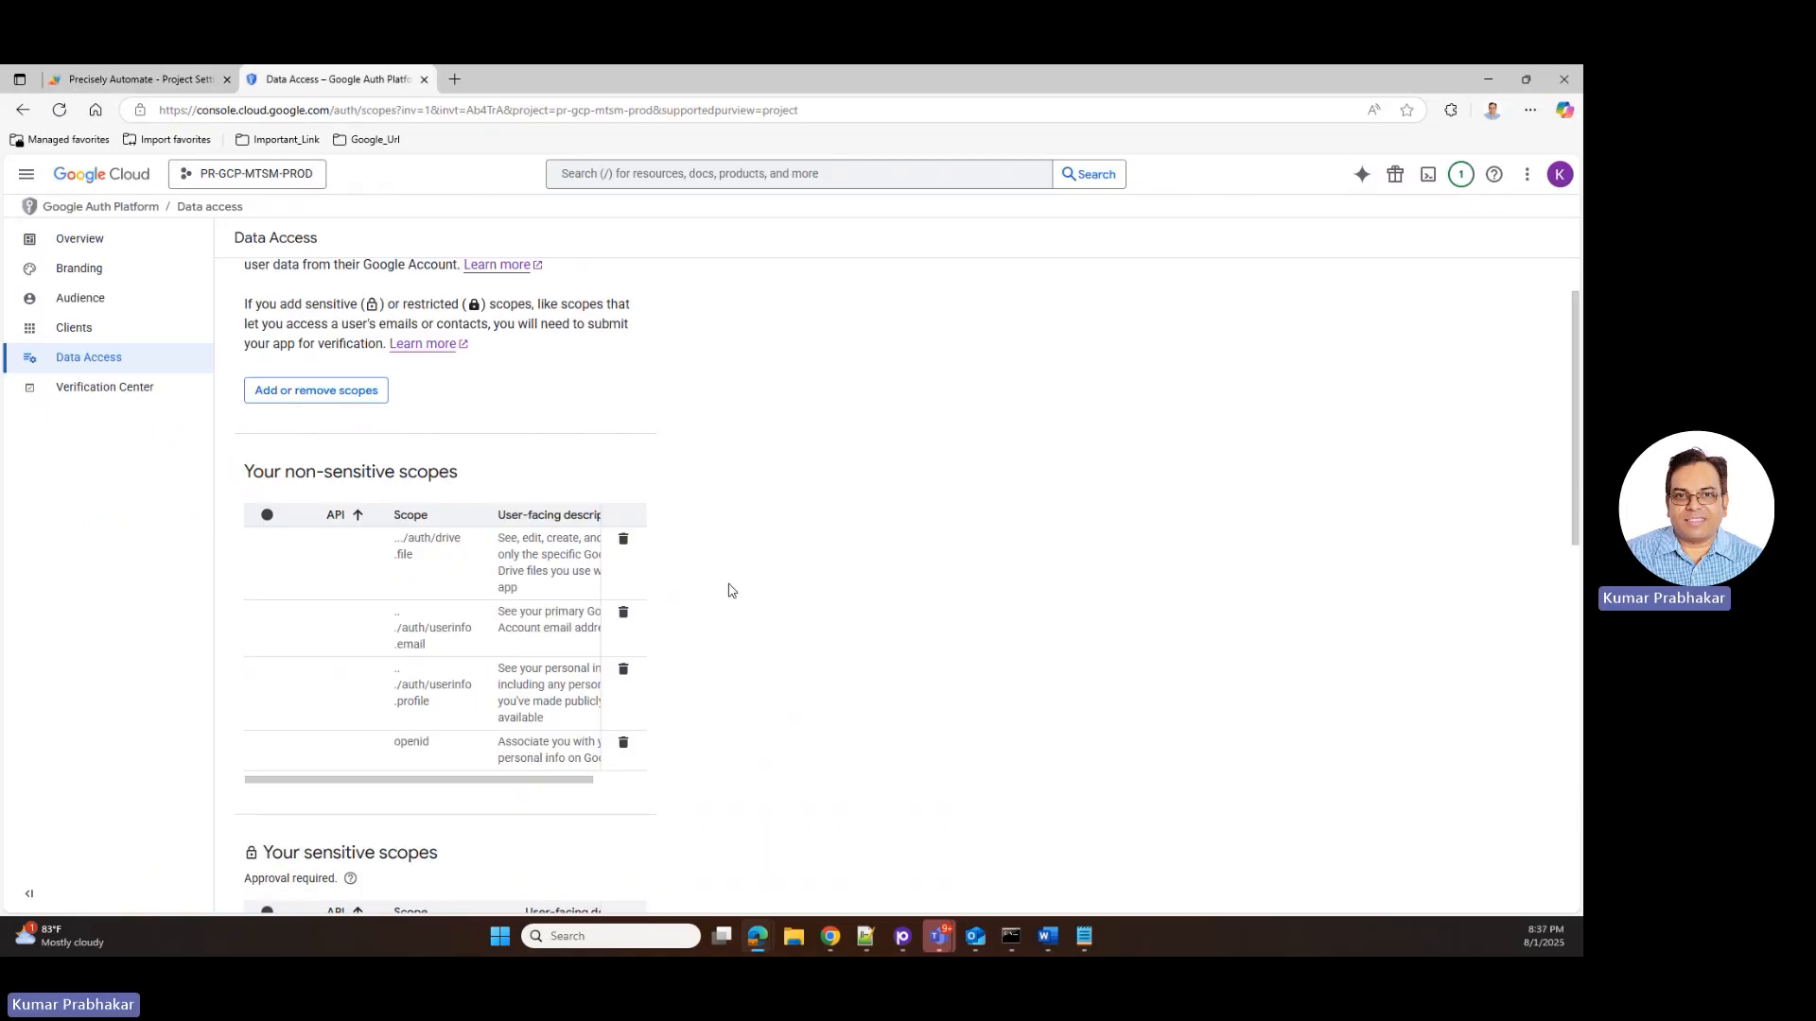
Step: Examine the non-sensitive, sensitive and restricted scopes configured on the project's Data Access page
scroll(728, 590, down, 3)
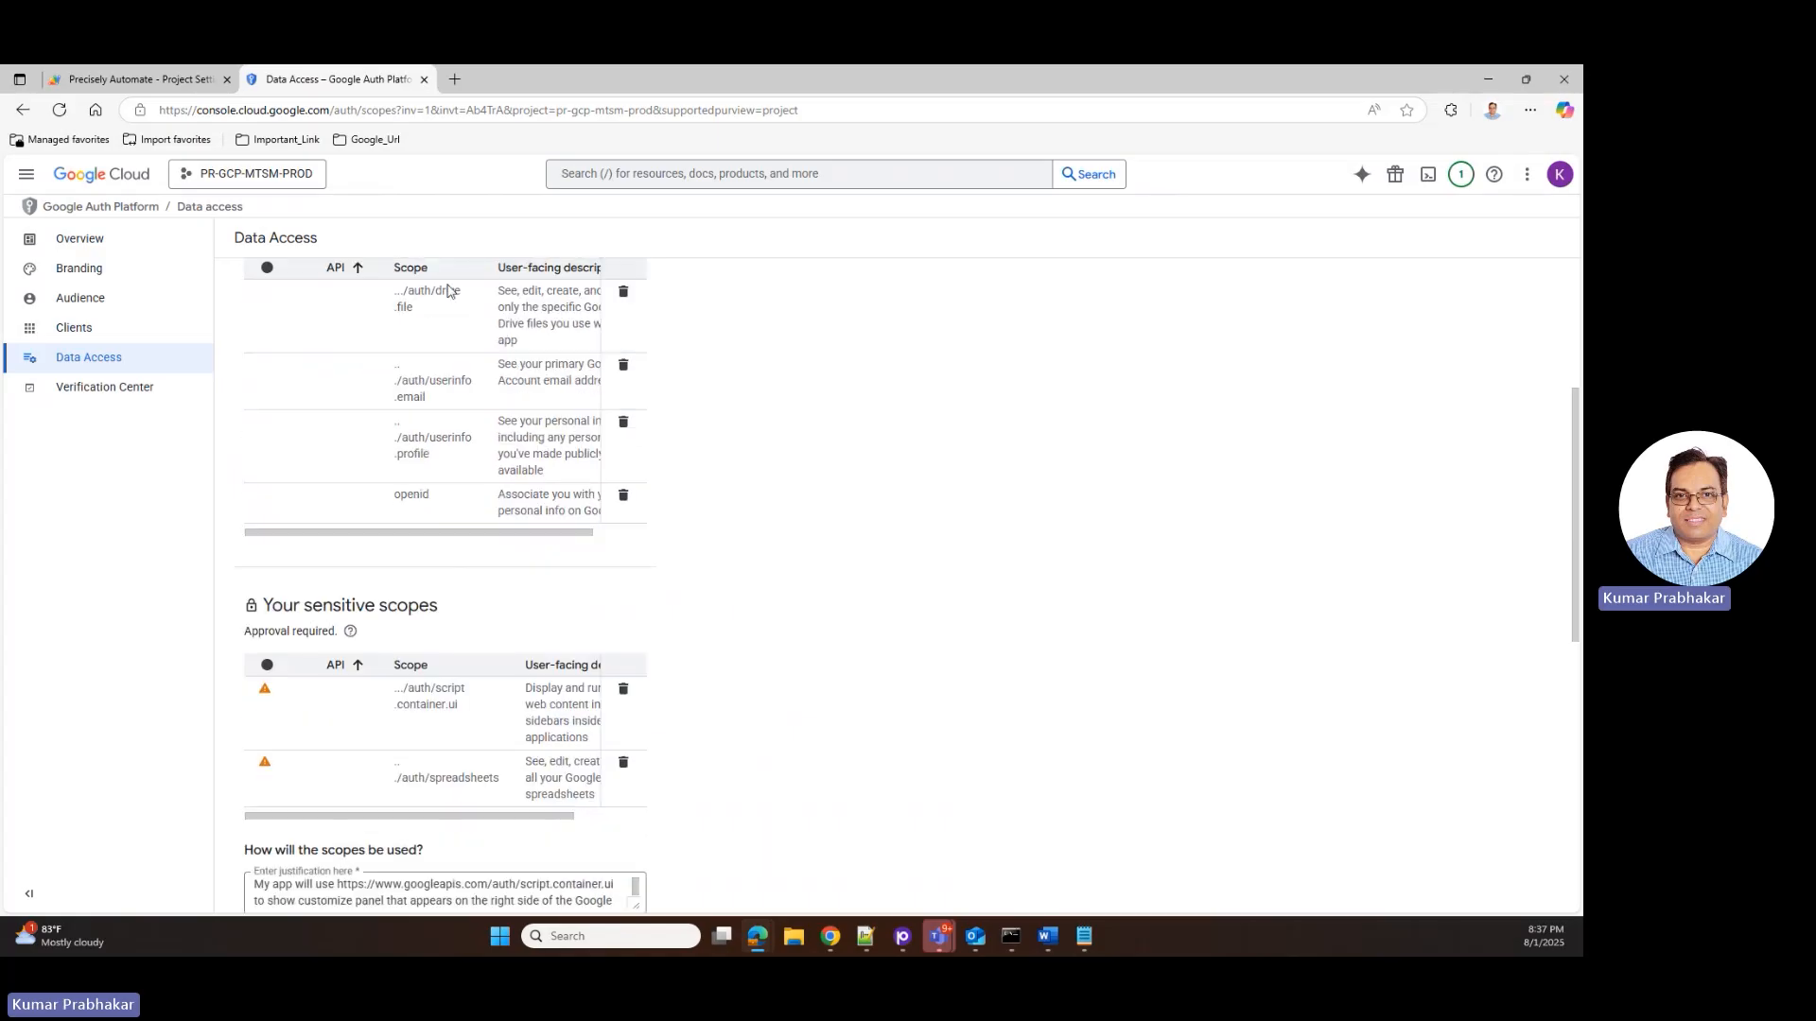
scroll(762, 539, down, 1)
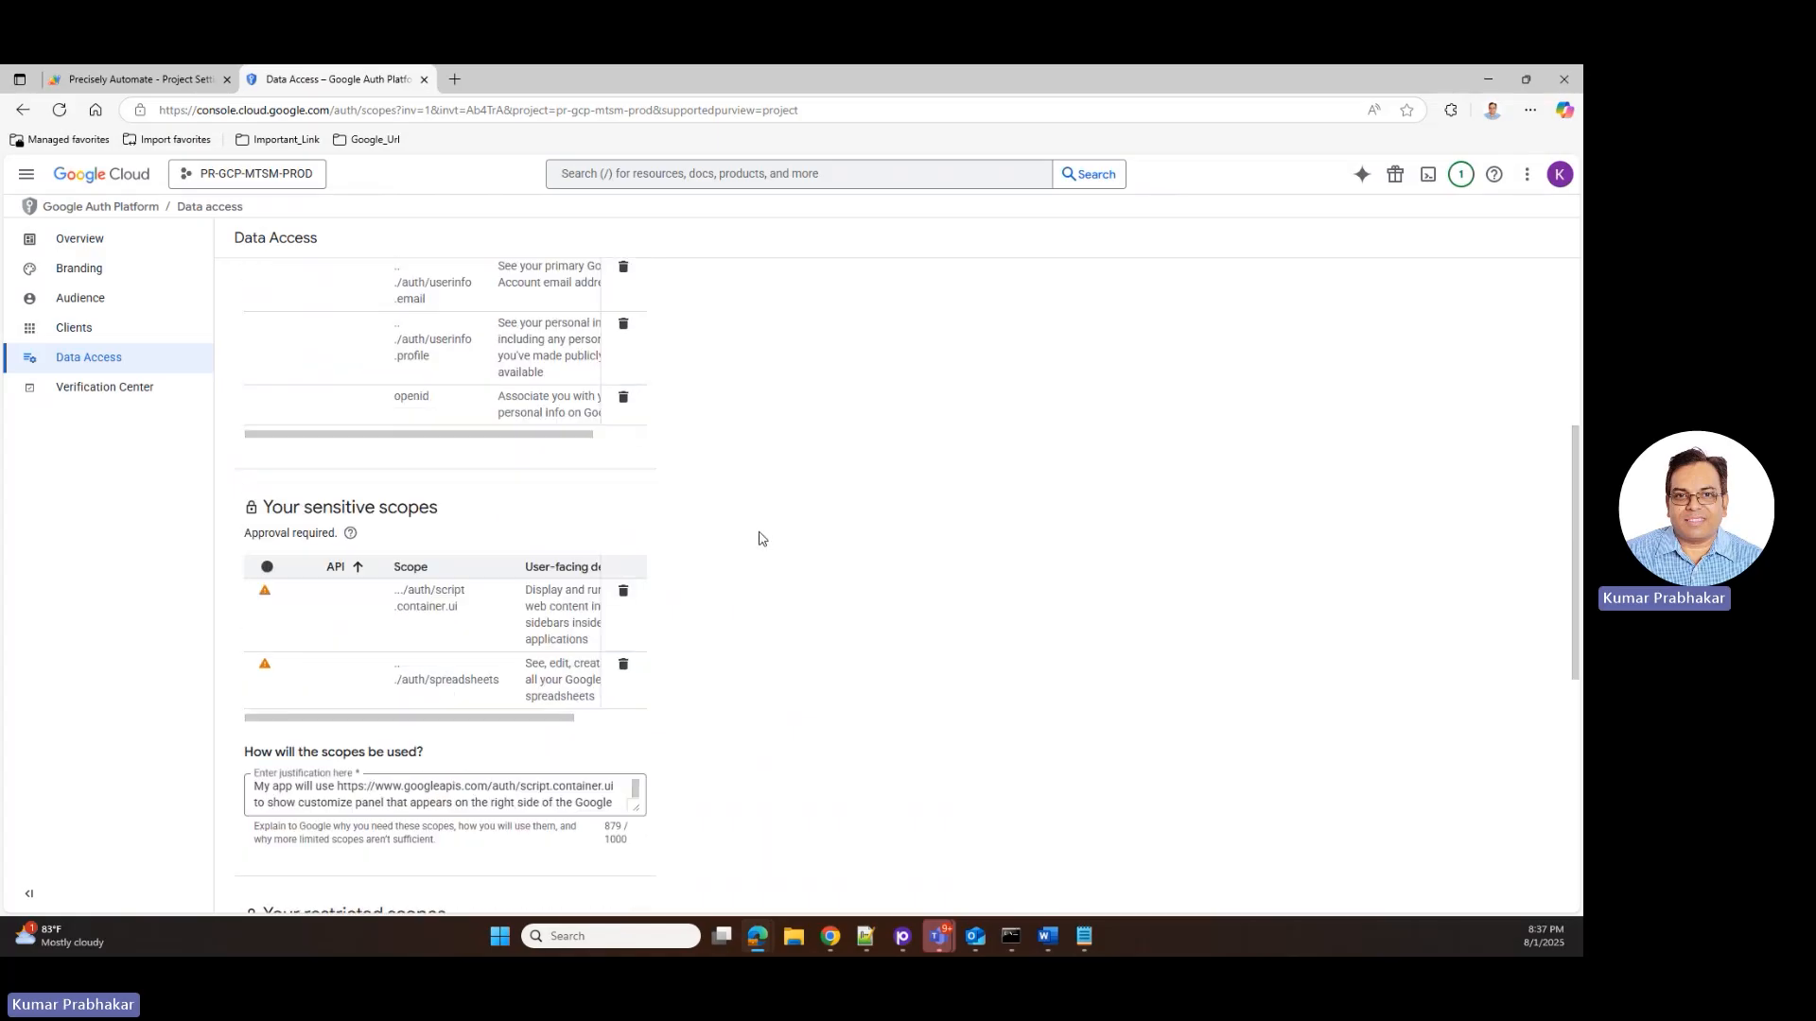
scroll(762, 539, down, 3)
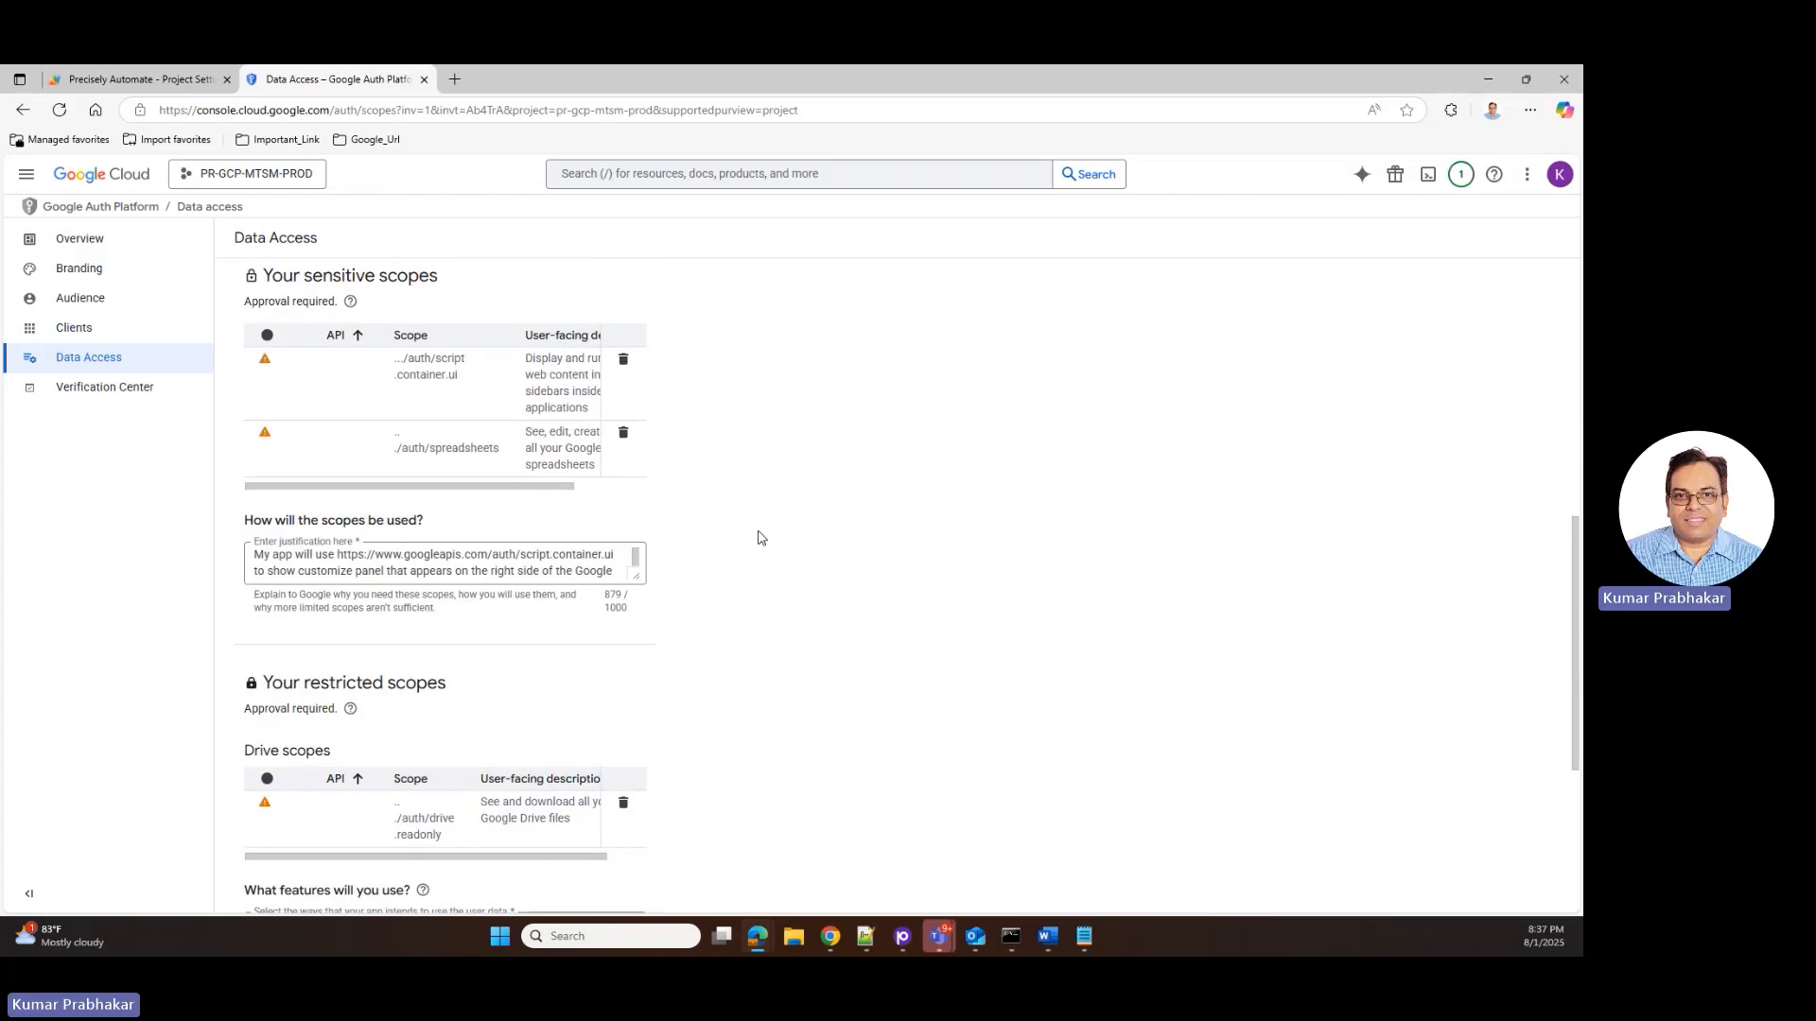
scroll(762, 539, up, 5)
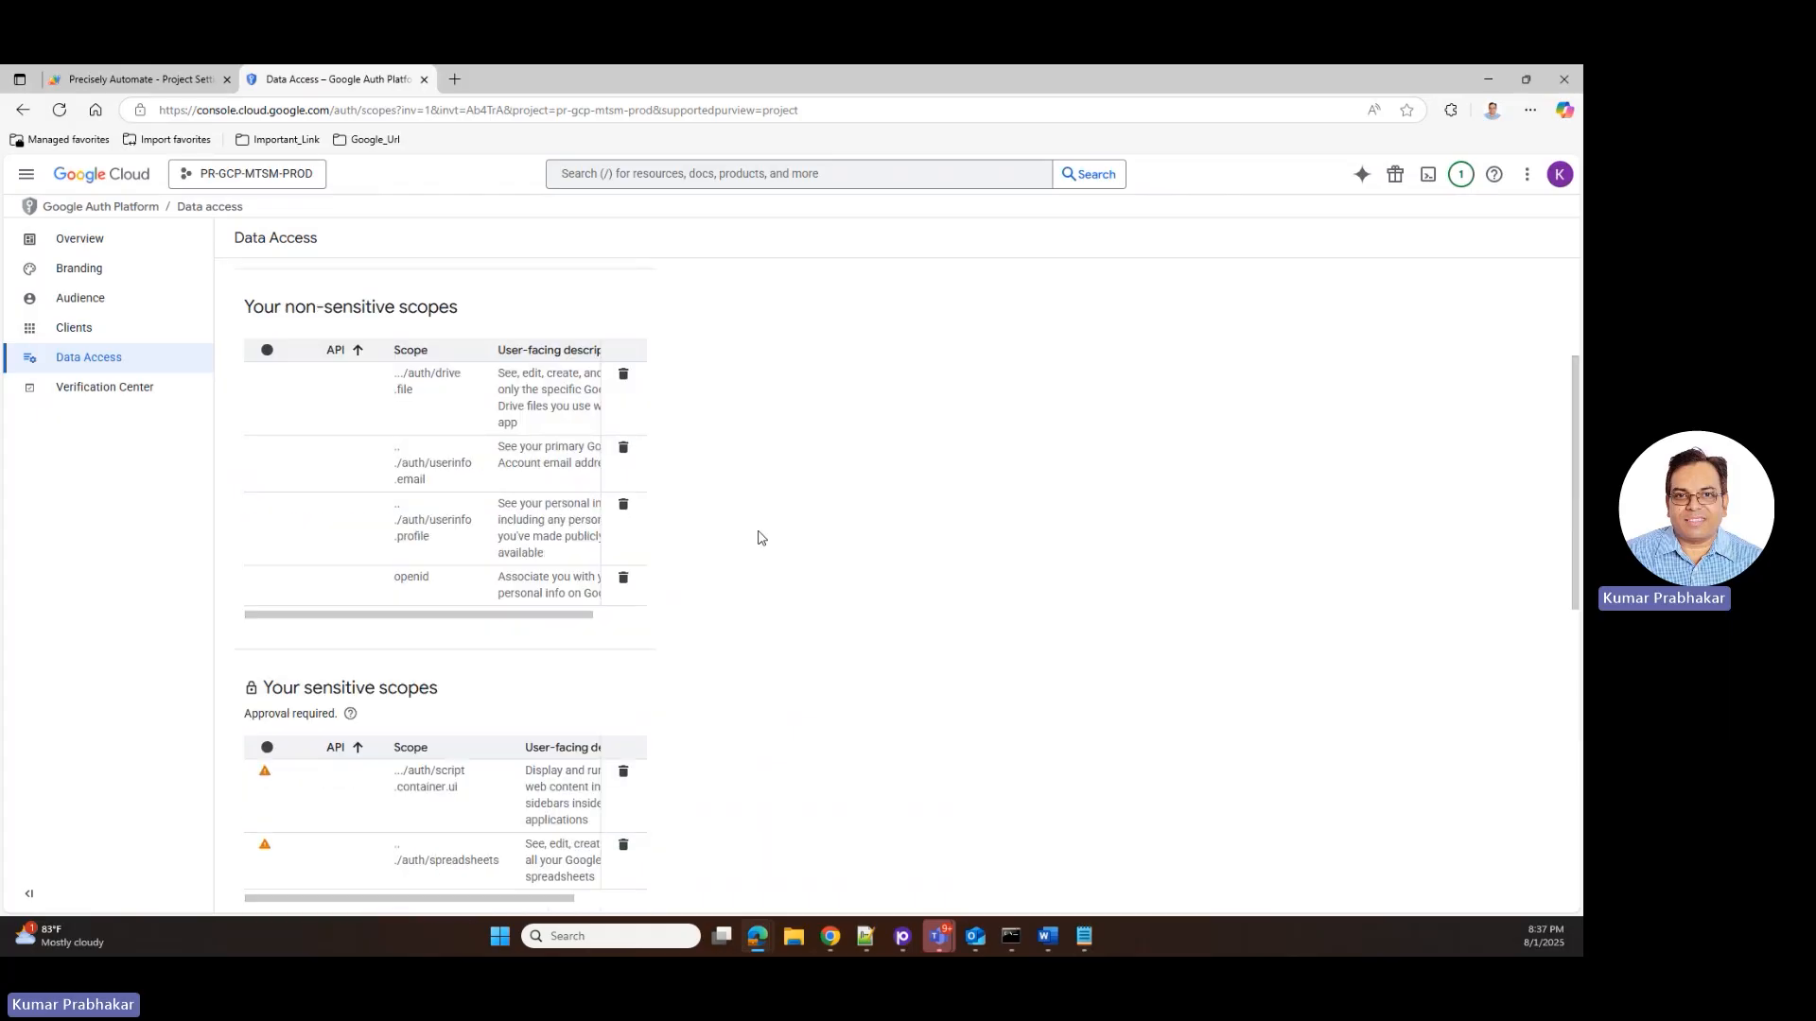
scroll(762, 539, up, 3)
scroll(762, 539, down, 10)
scroll(762, 539, up, 6)
scroll(715, 514, down, 1)
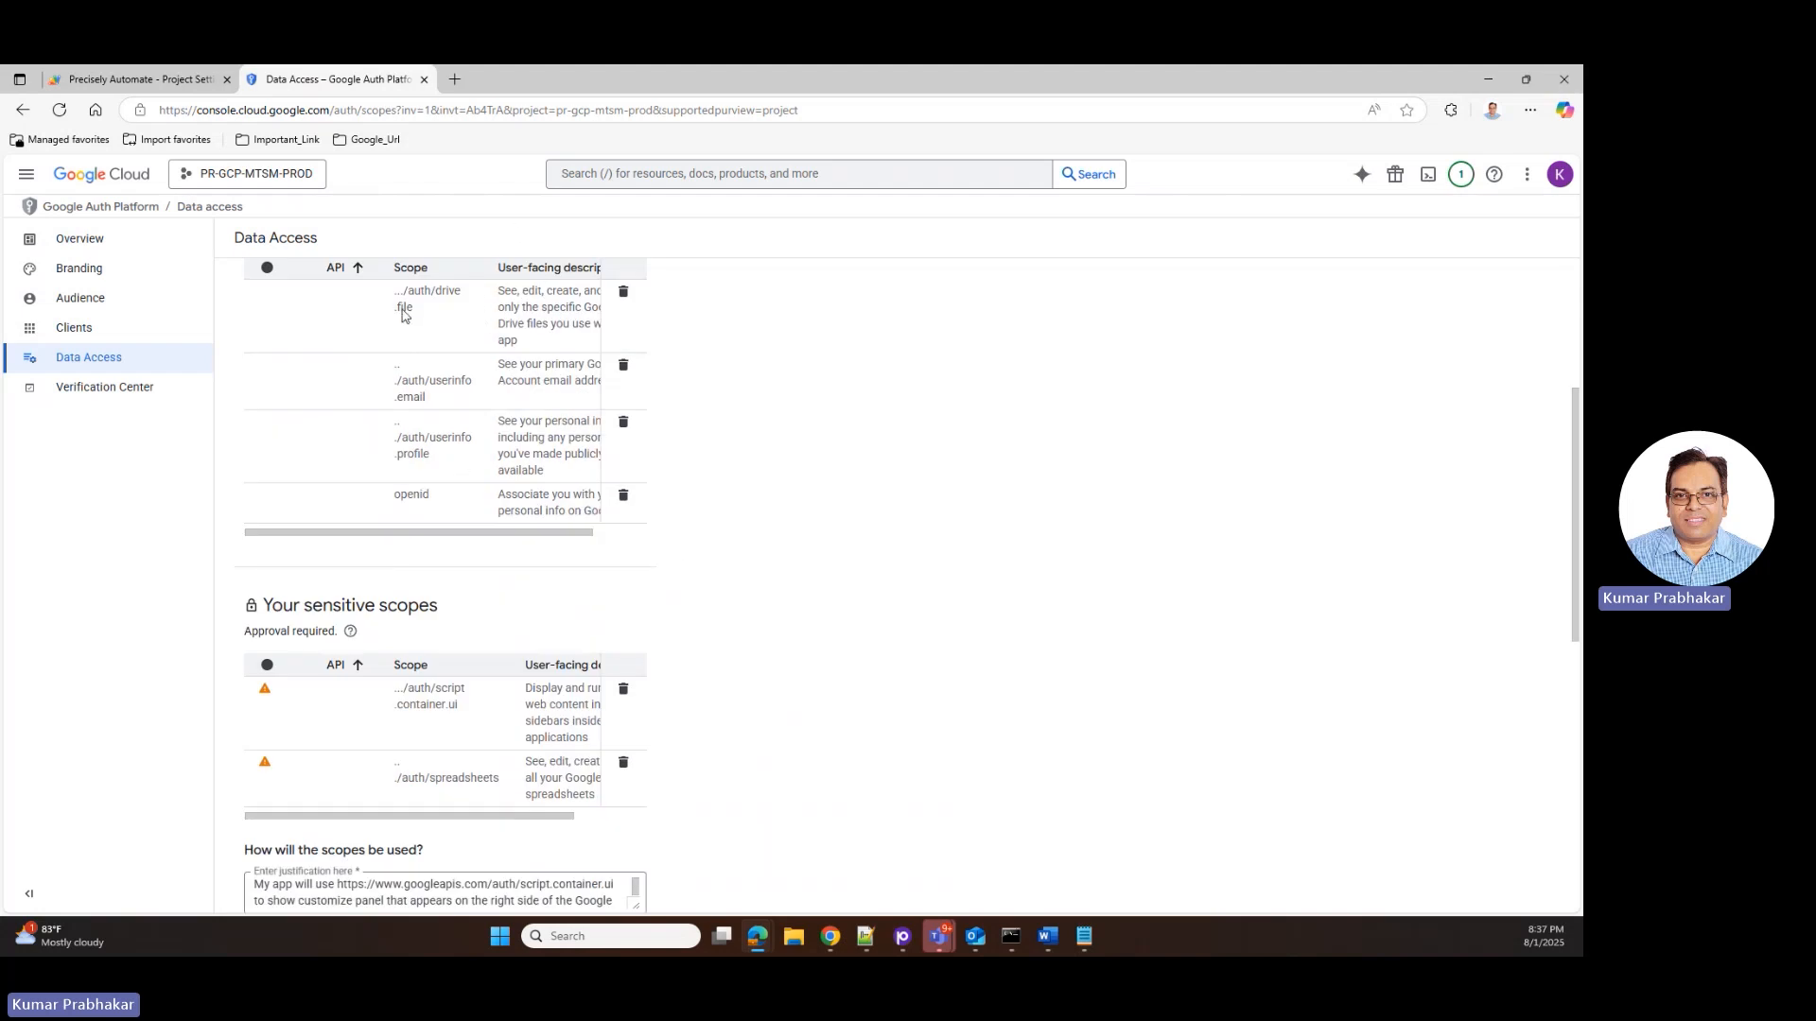
scroll(719, 472, down, 1)
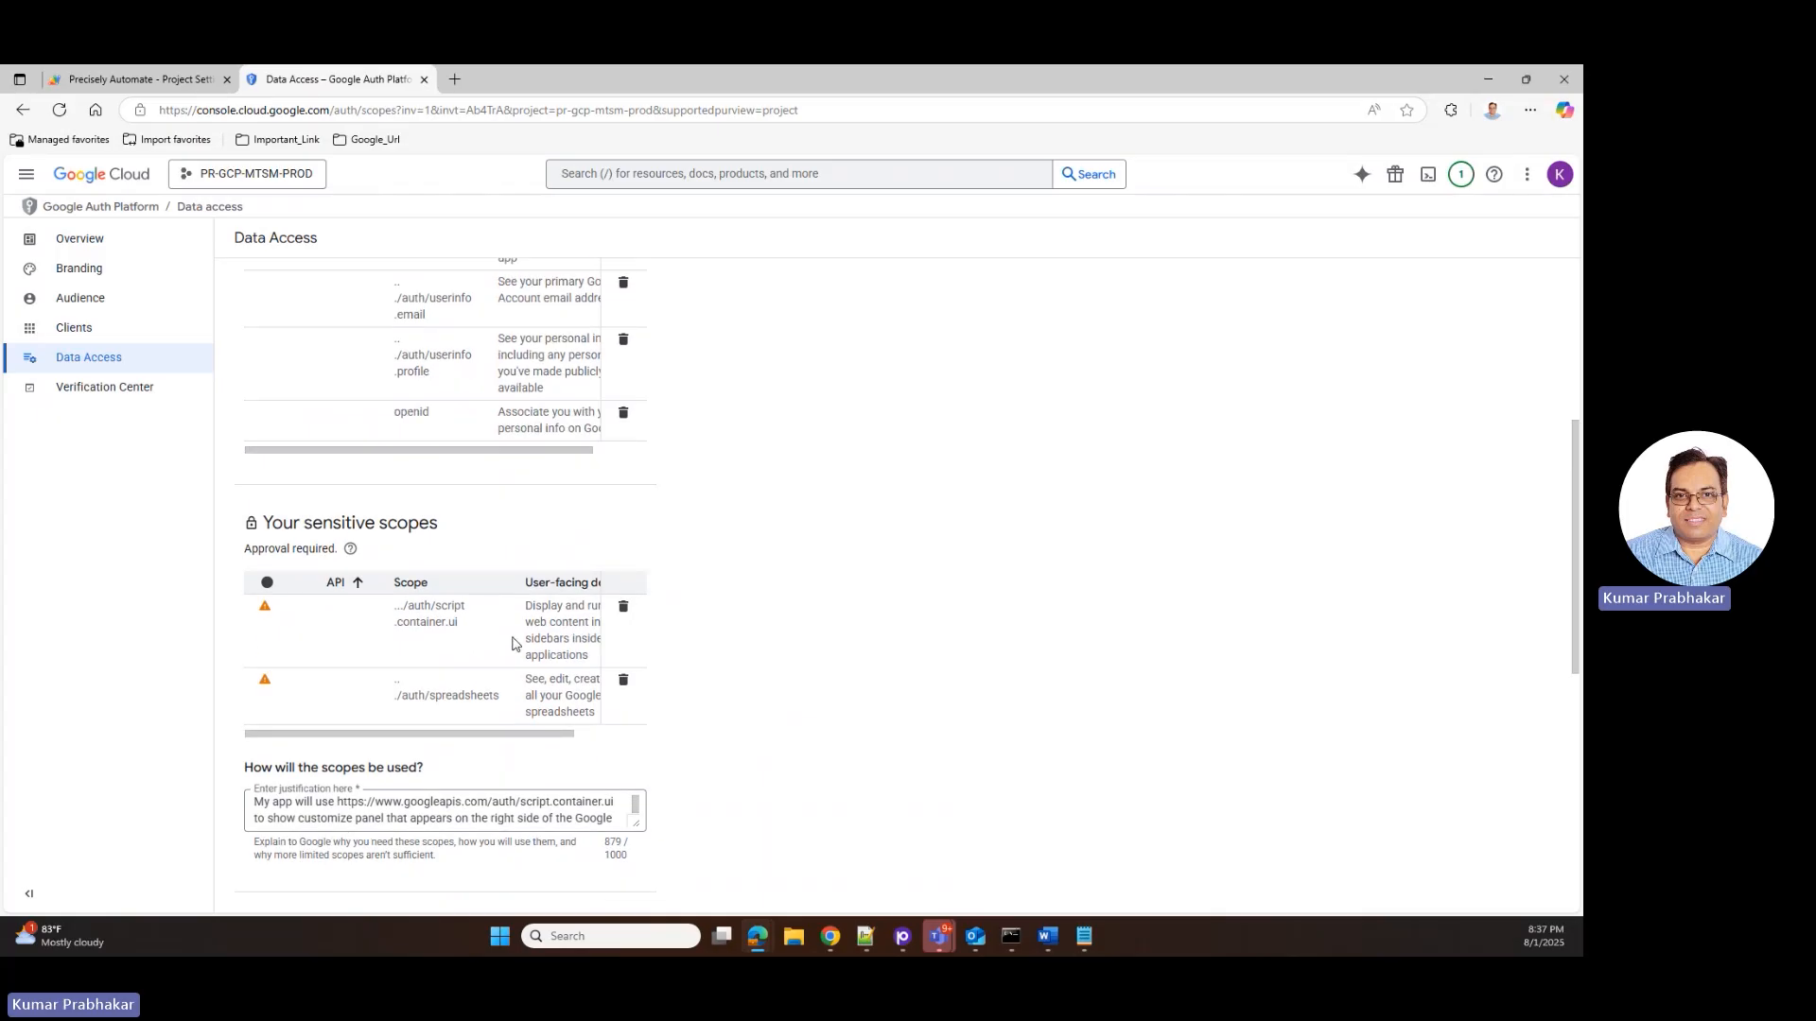
scroll(805, 630, down, 1)
scroll(805, 630, up, 1)
scroll(804, 630, up, 1)
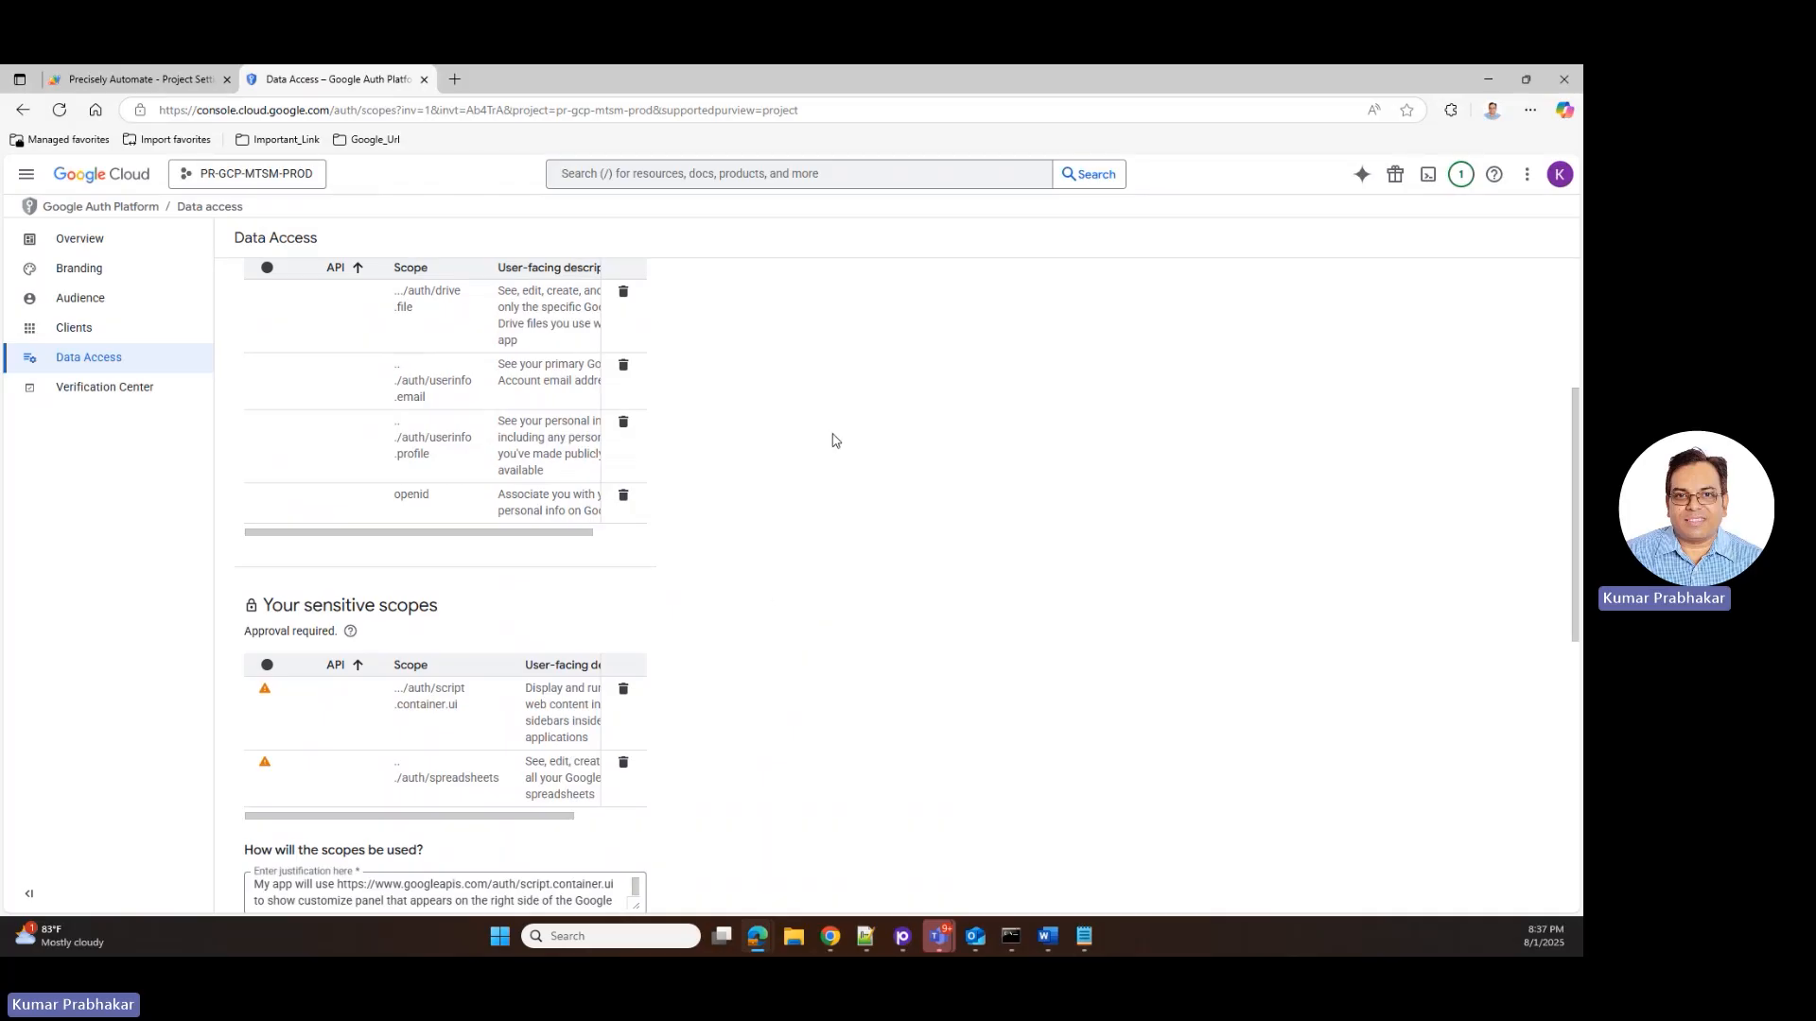
Step: Execute the saved Editor Add-on test for the MM02_Test1_GS document from the Precisely Automate Apps Script project's test deployments
click(122, 75)
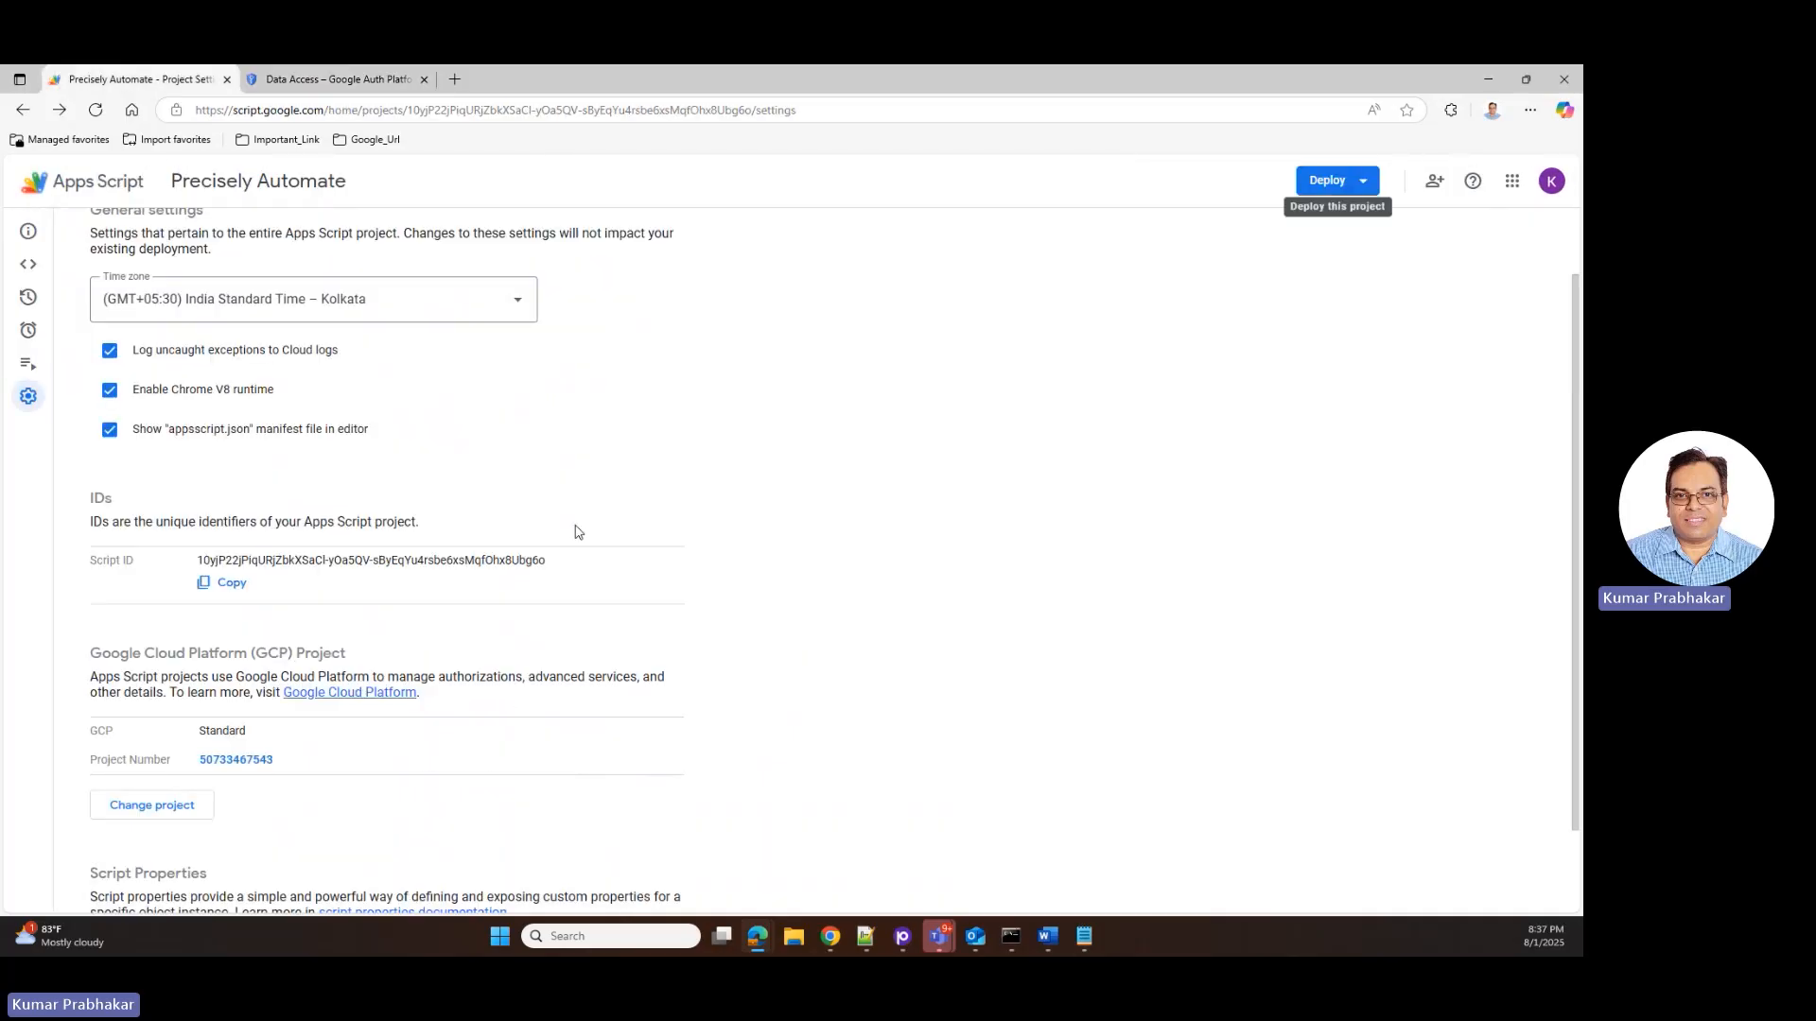
click(1367, 189)
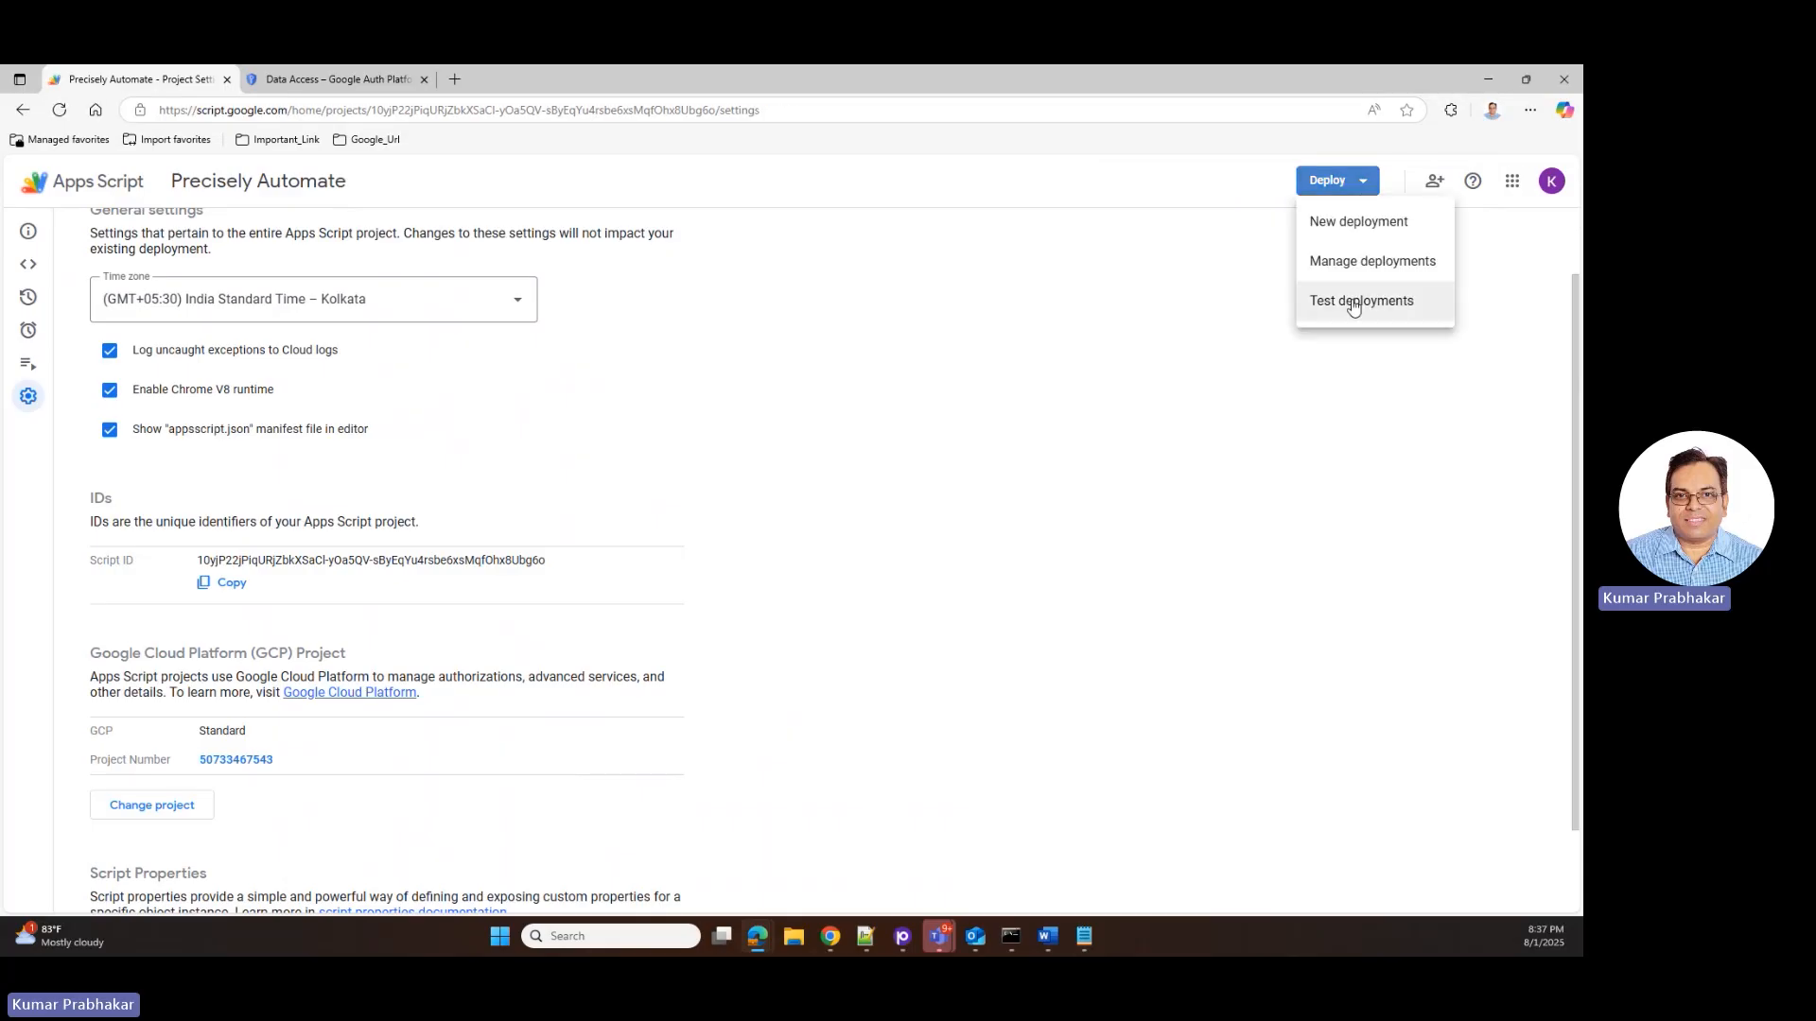
click(1373, 409)
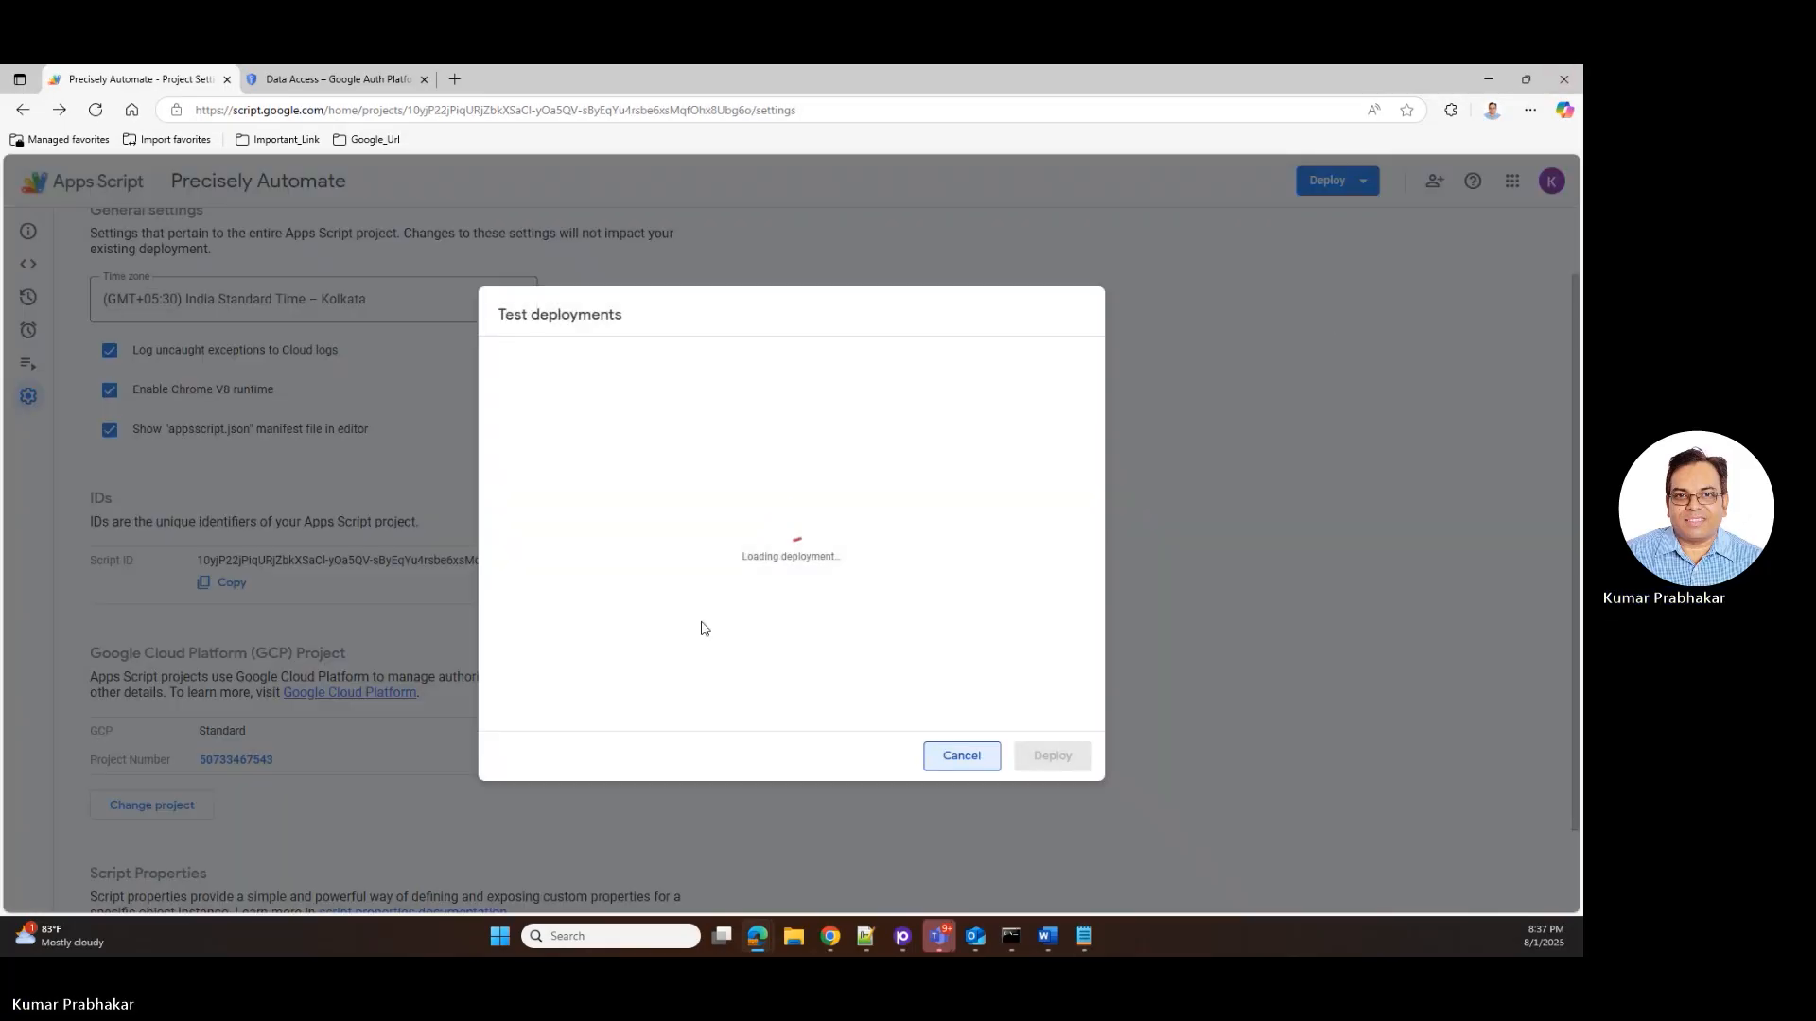
scroll(916, 587, down, 2)
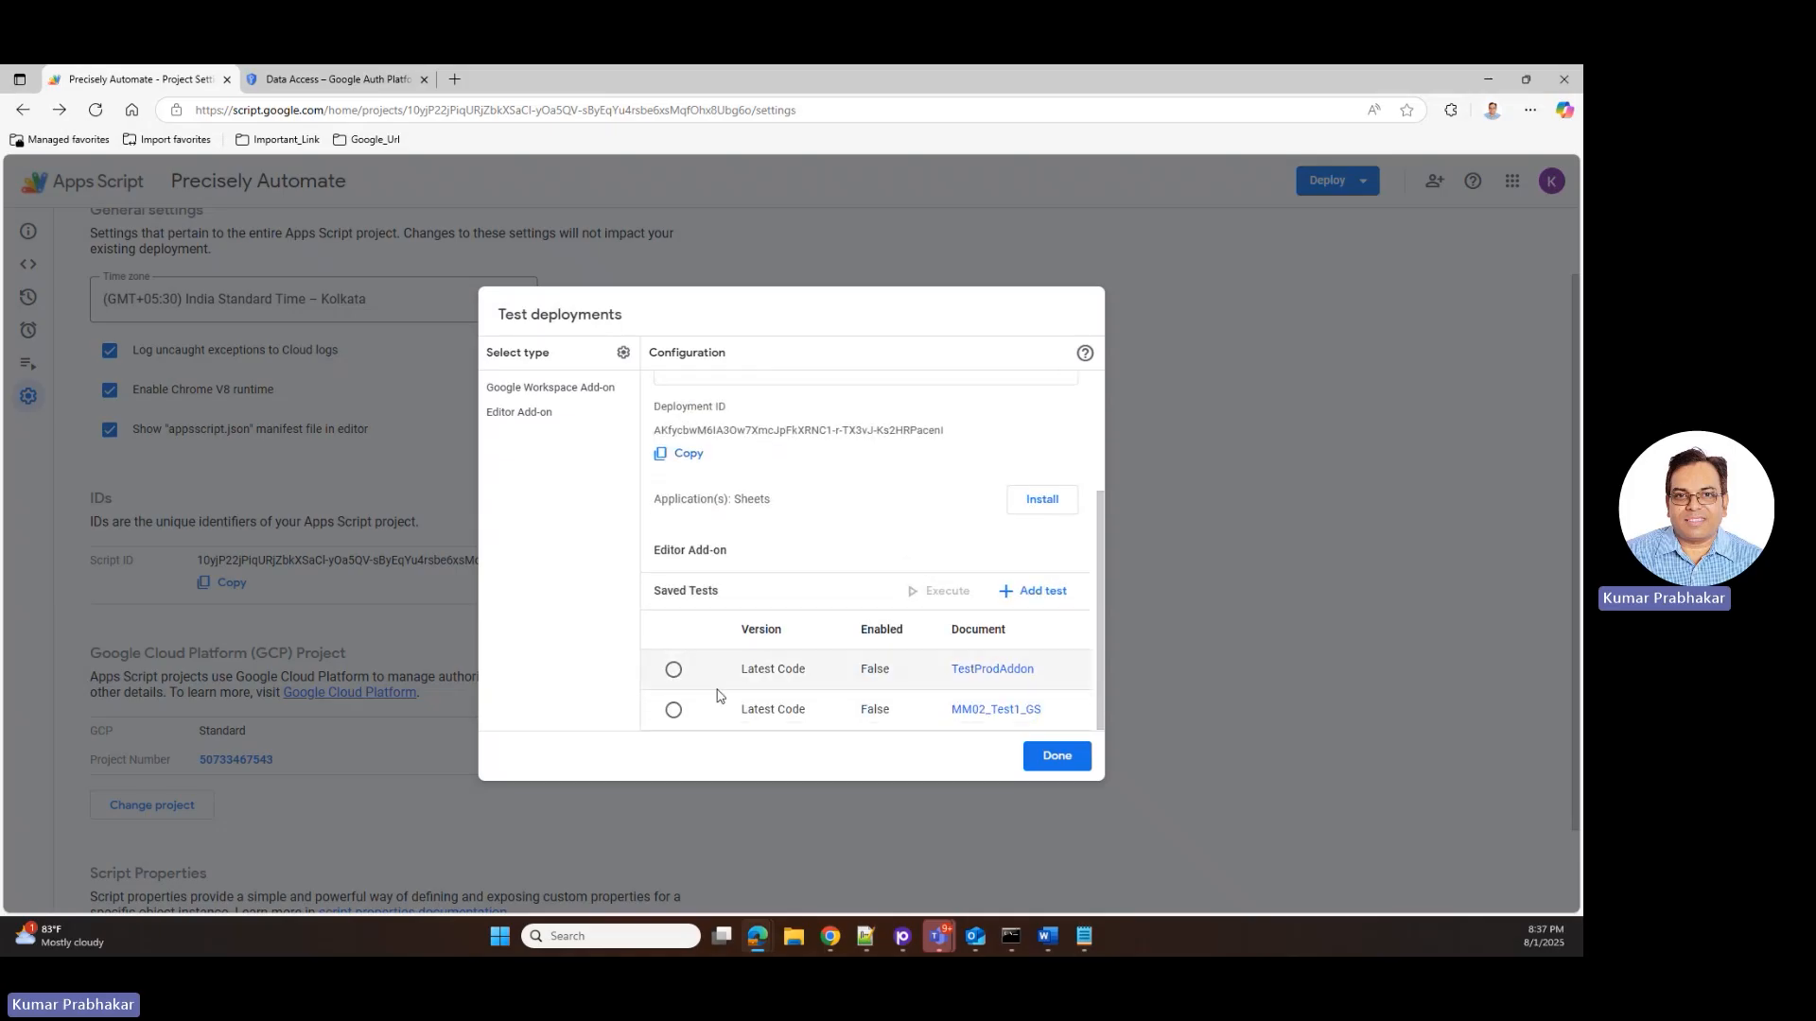
click(675, 711)
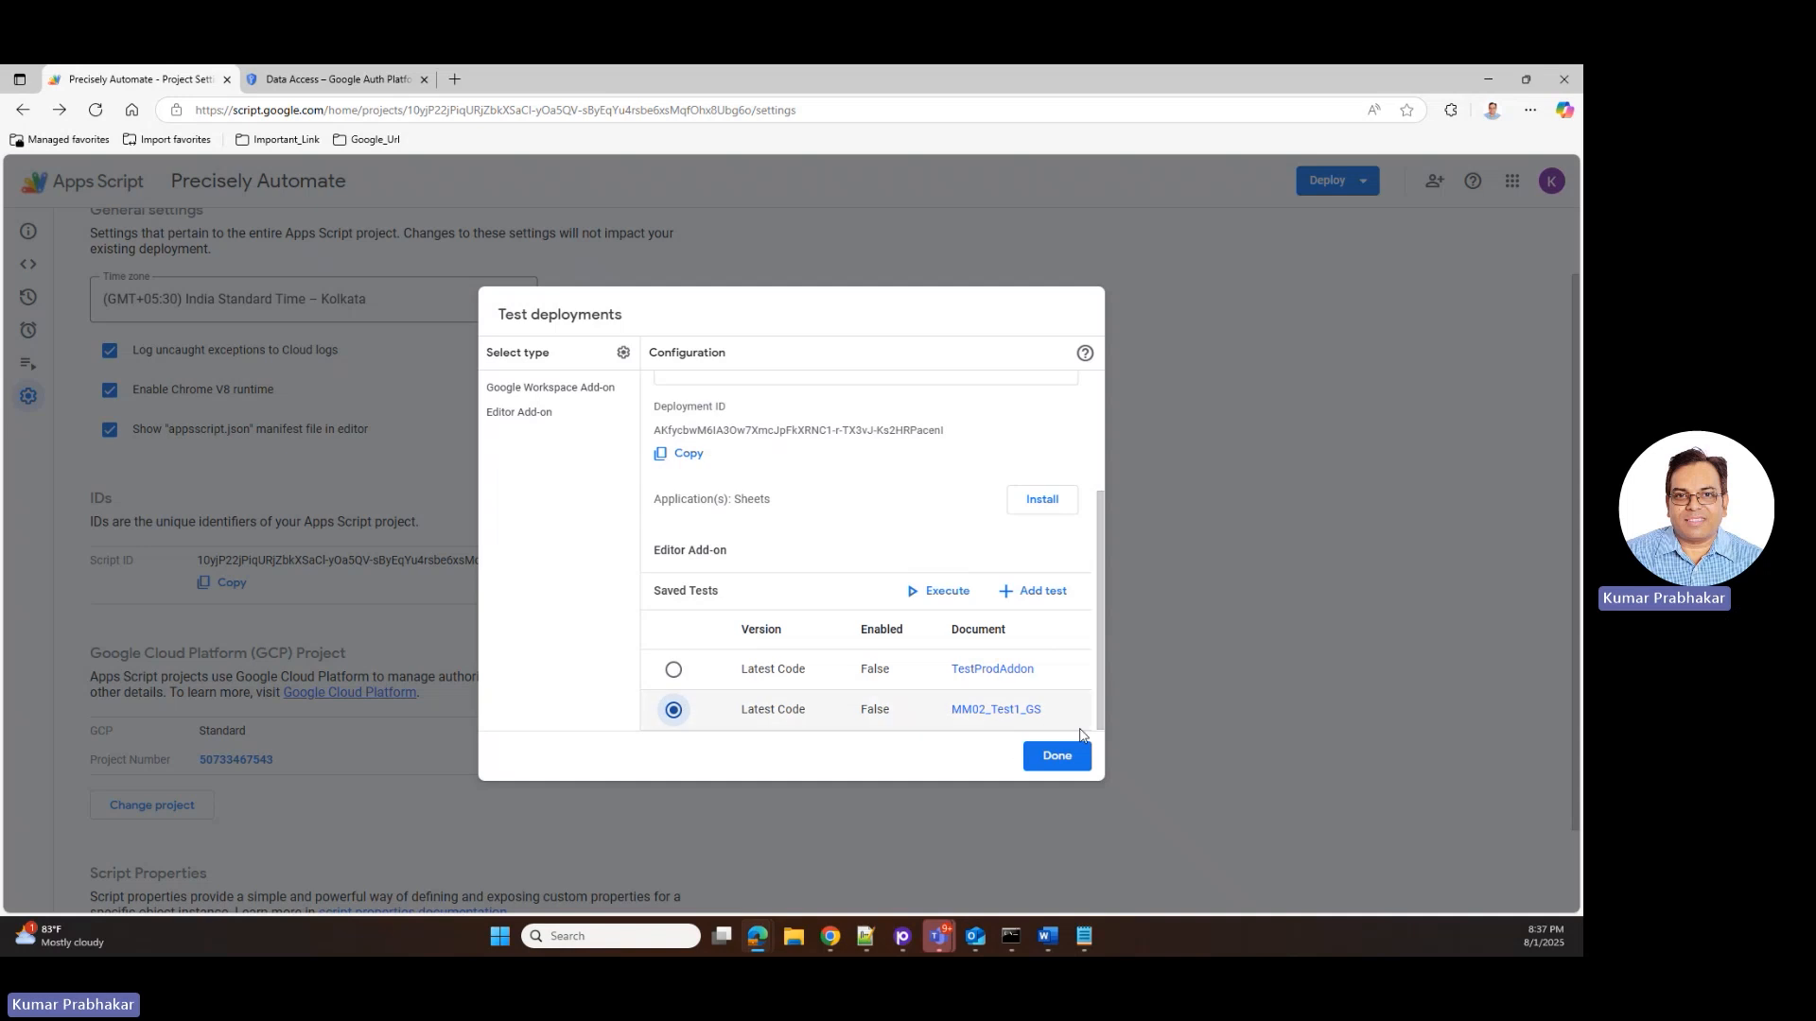
click(936, 594)
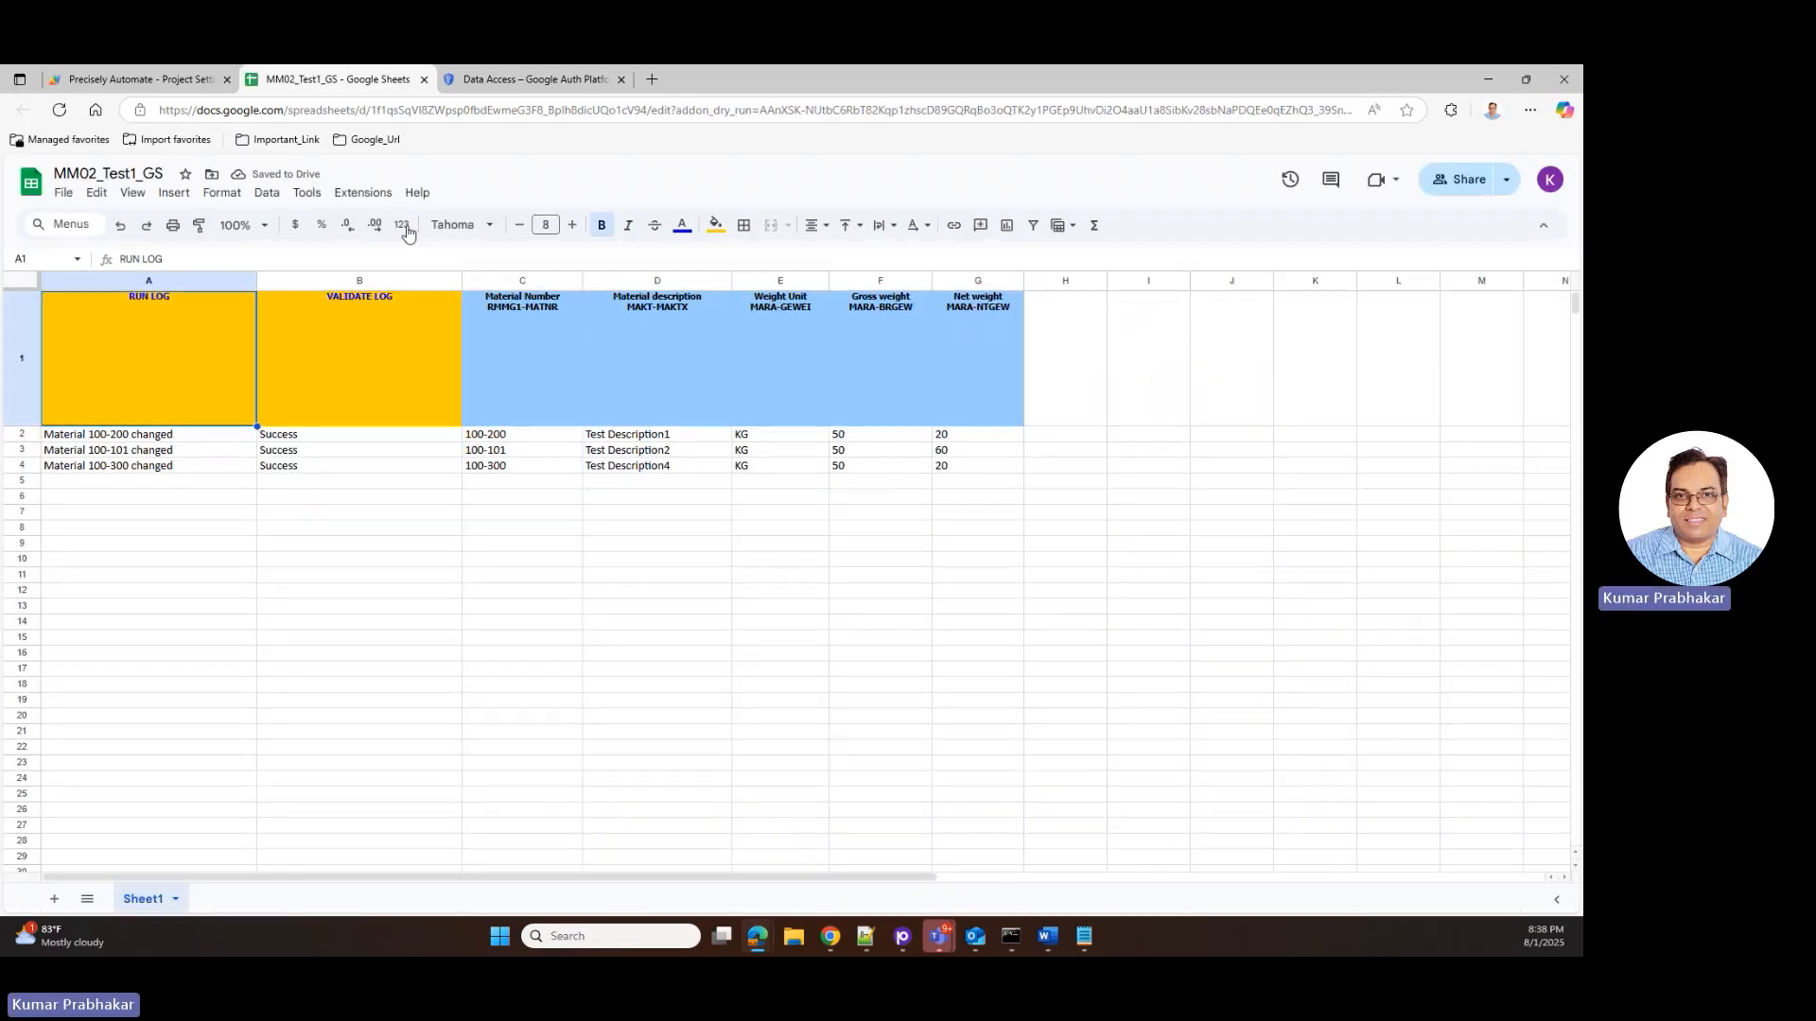
Step: Open the Precisely Automate add-on in the spreadsheet and accept its authorization request
click(367, 194)
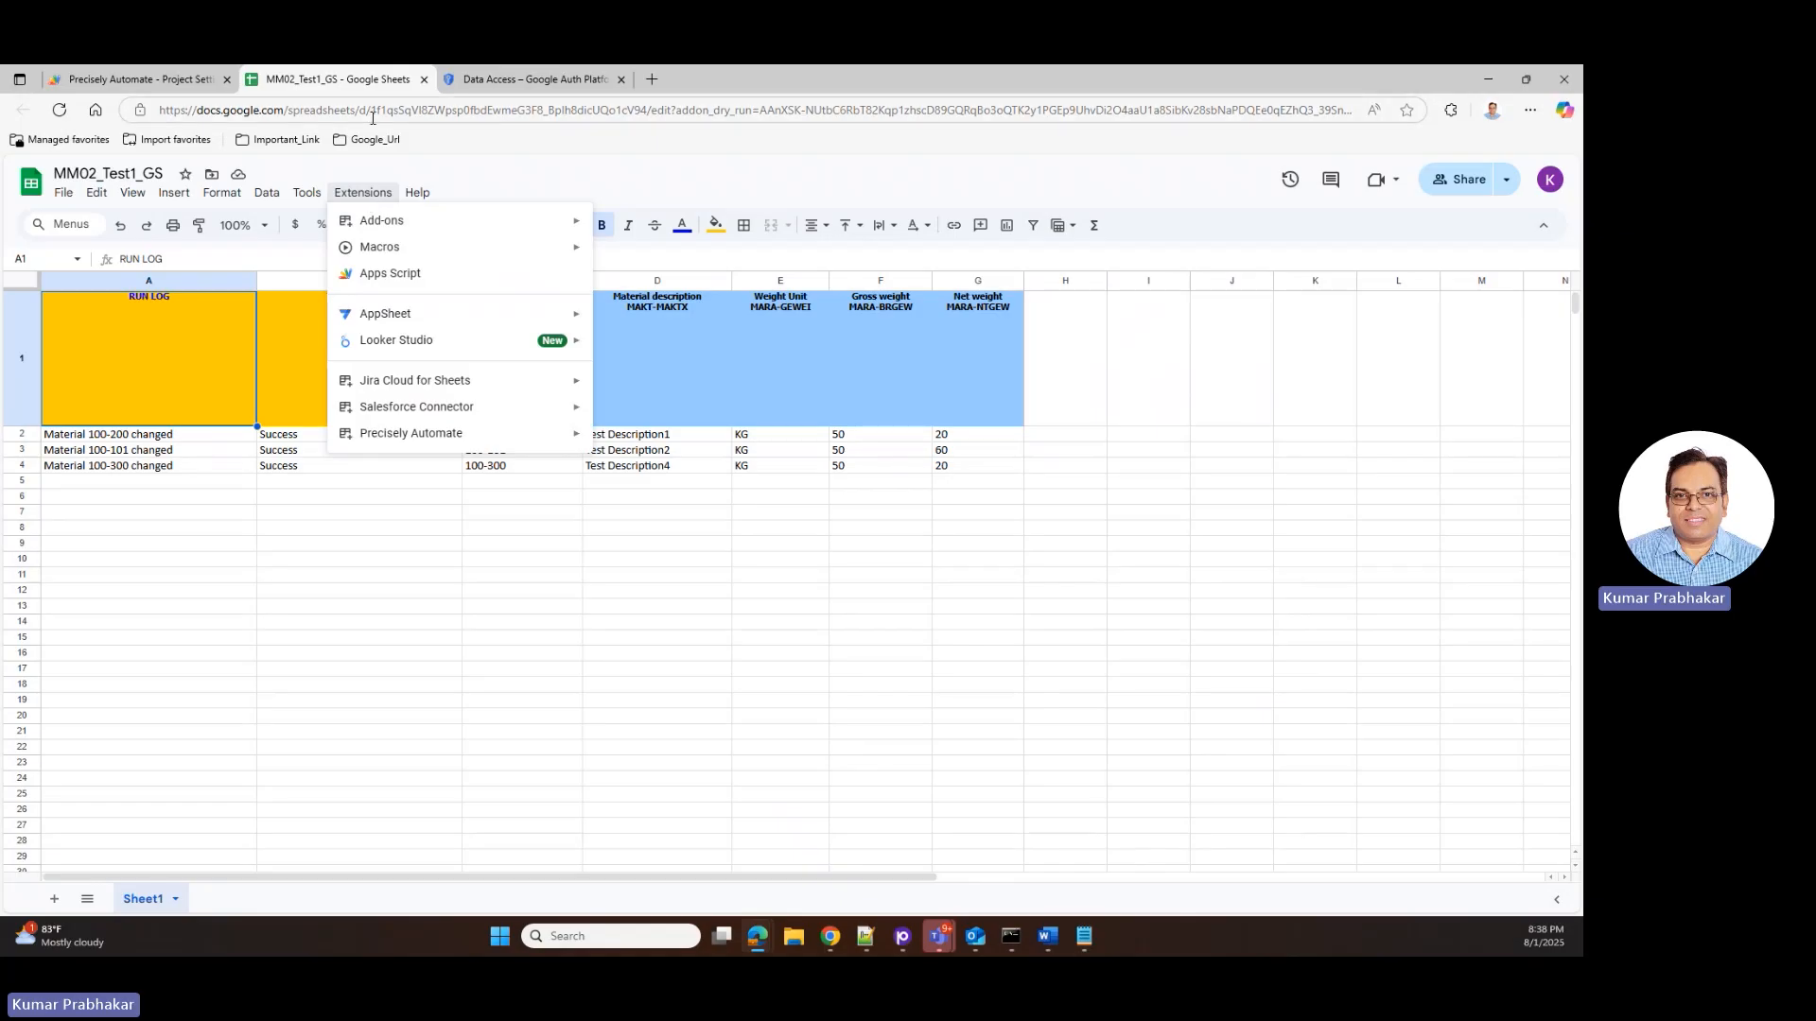
mouse_move(440, 435)
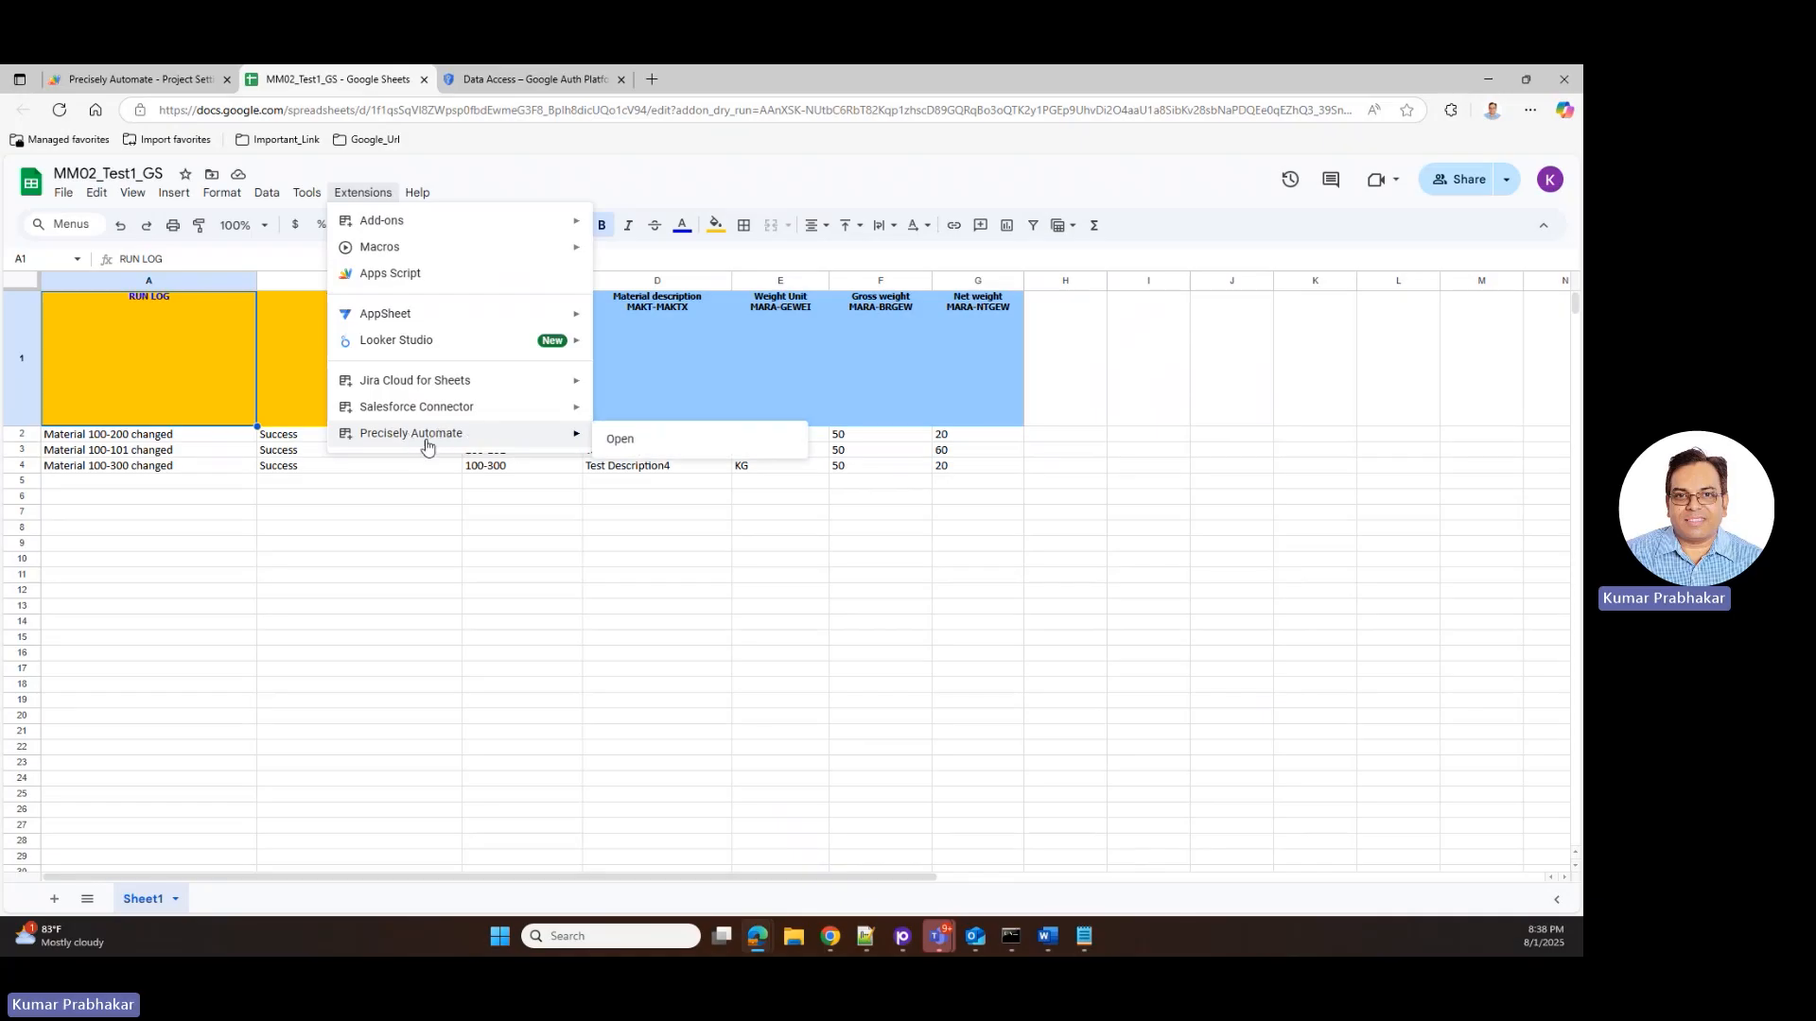
click(681, 448)
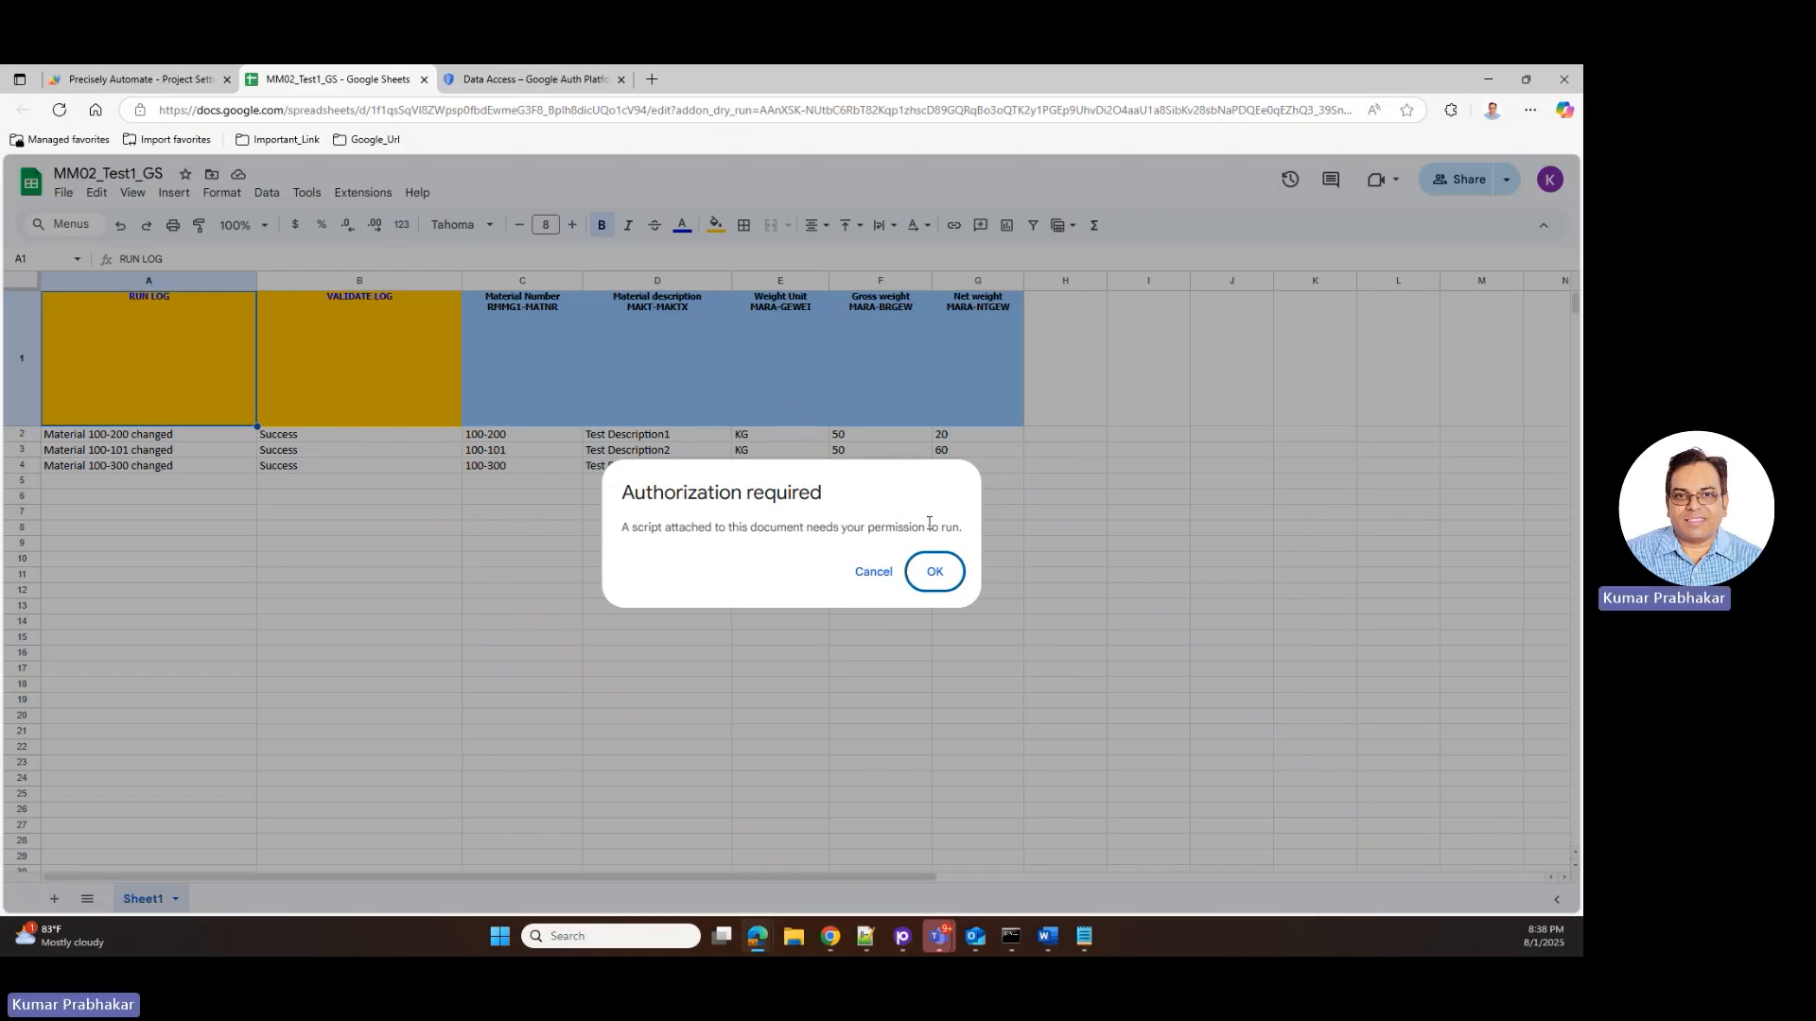
click(938, 581)
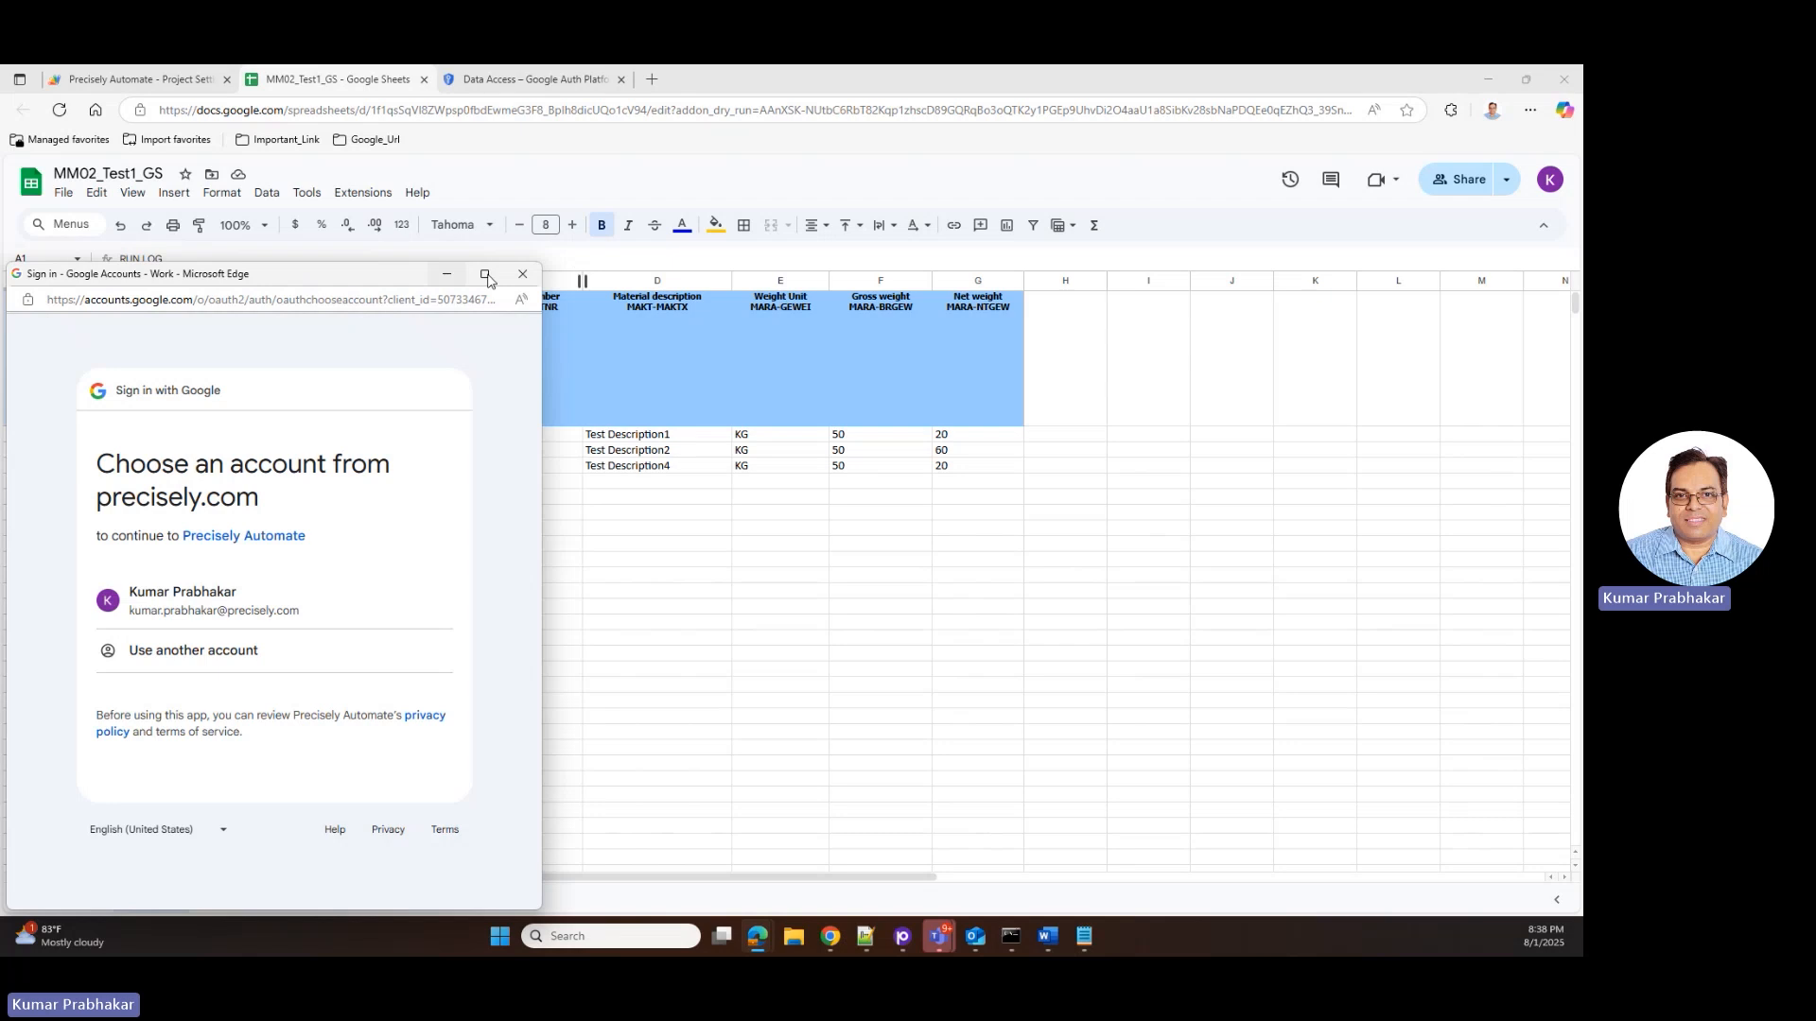
Step: Choose the existing Google account for Precisely Automate and continue to the access consent page
drag(131, 289, 670, 223)
click(707, 524)
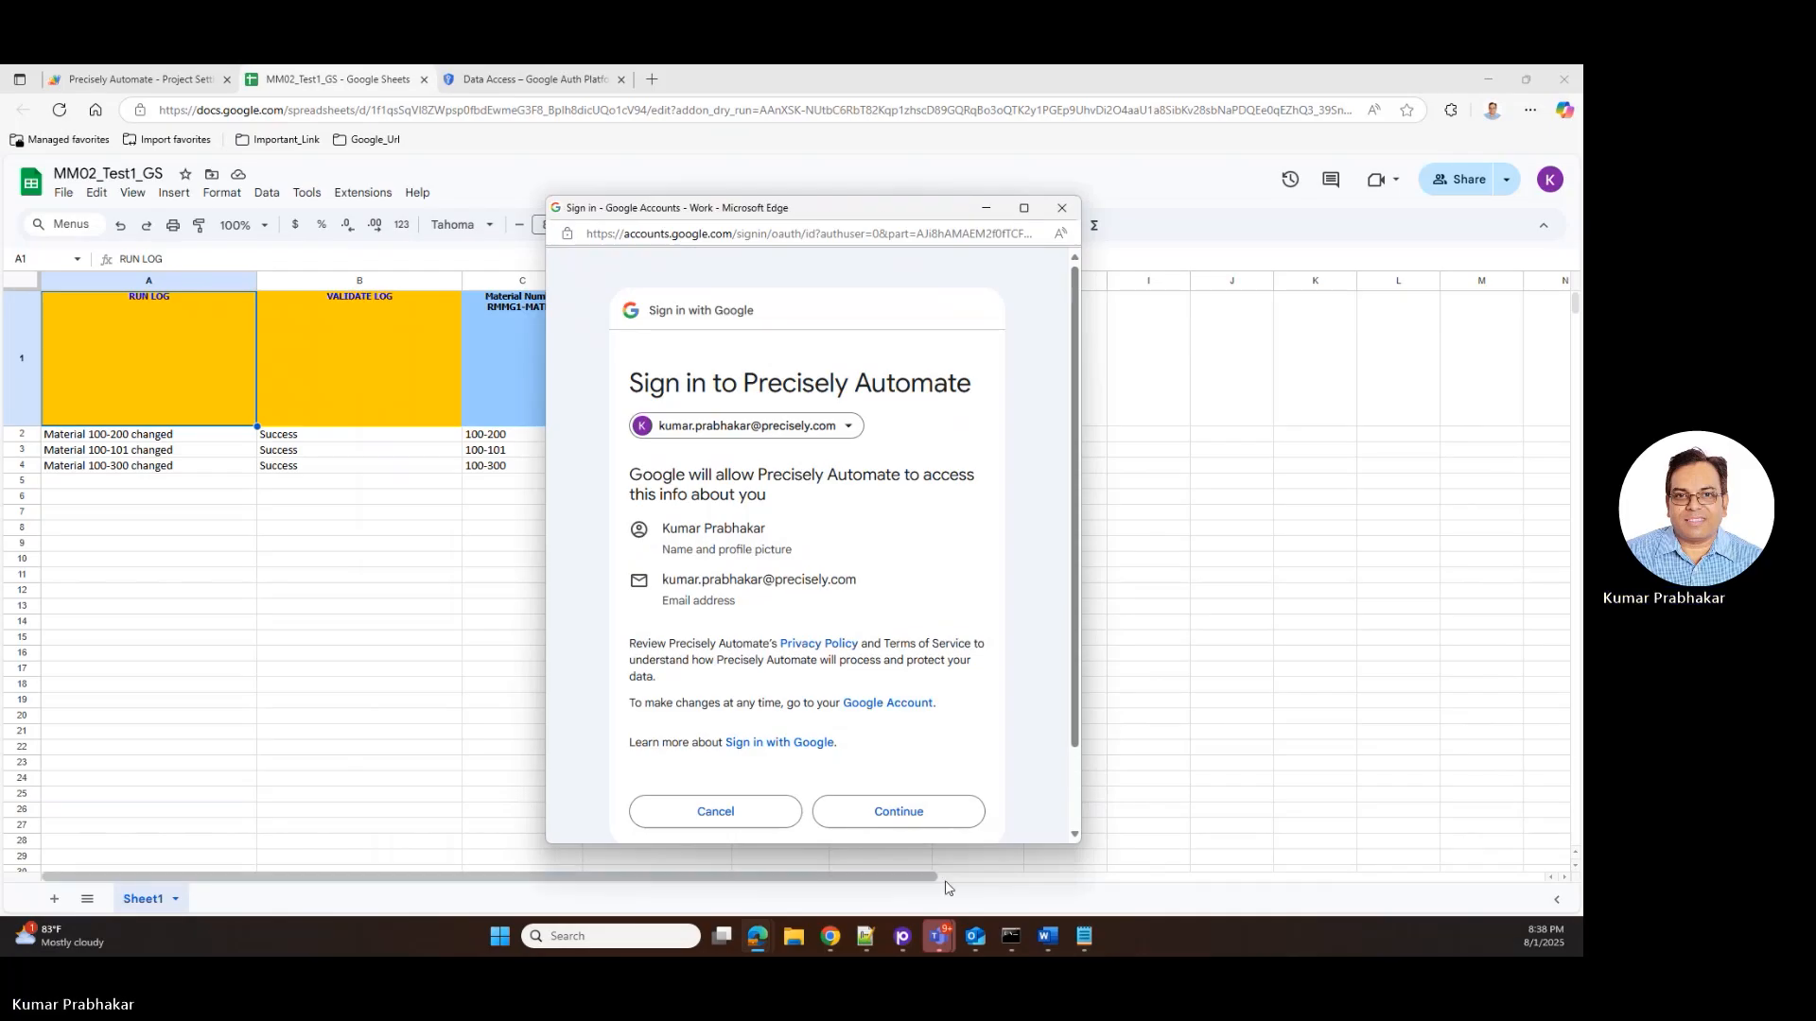
click(910, 810)
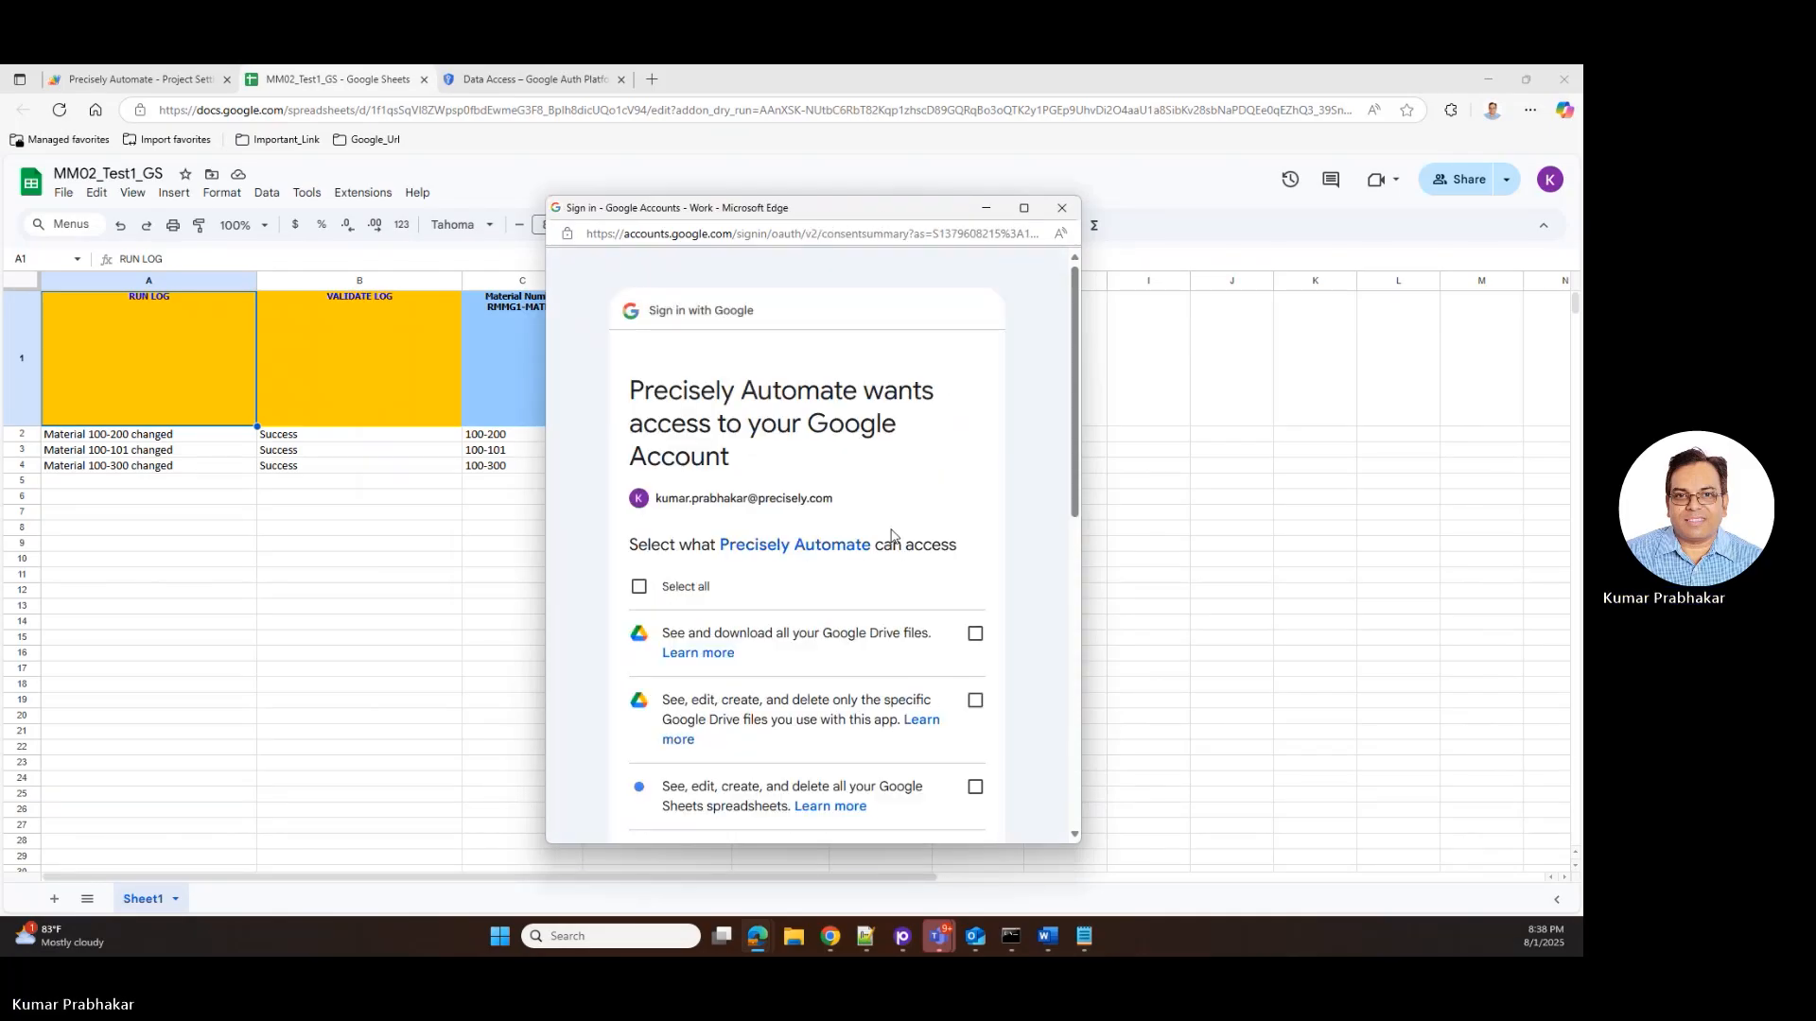
Step: Review the permissions Precisely Automate requests, select all of them and grant the access
scroll(892, 536, down, 2)
scroll(892, 536, down, 3)
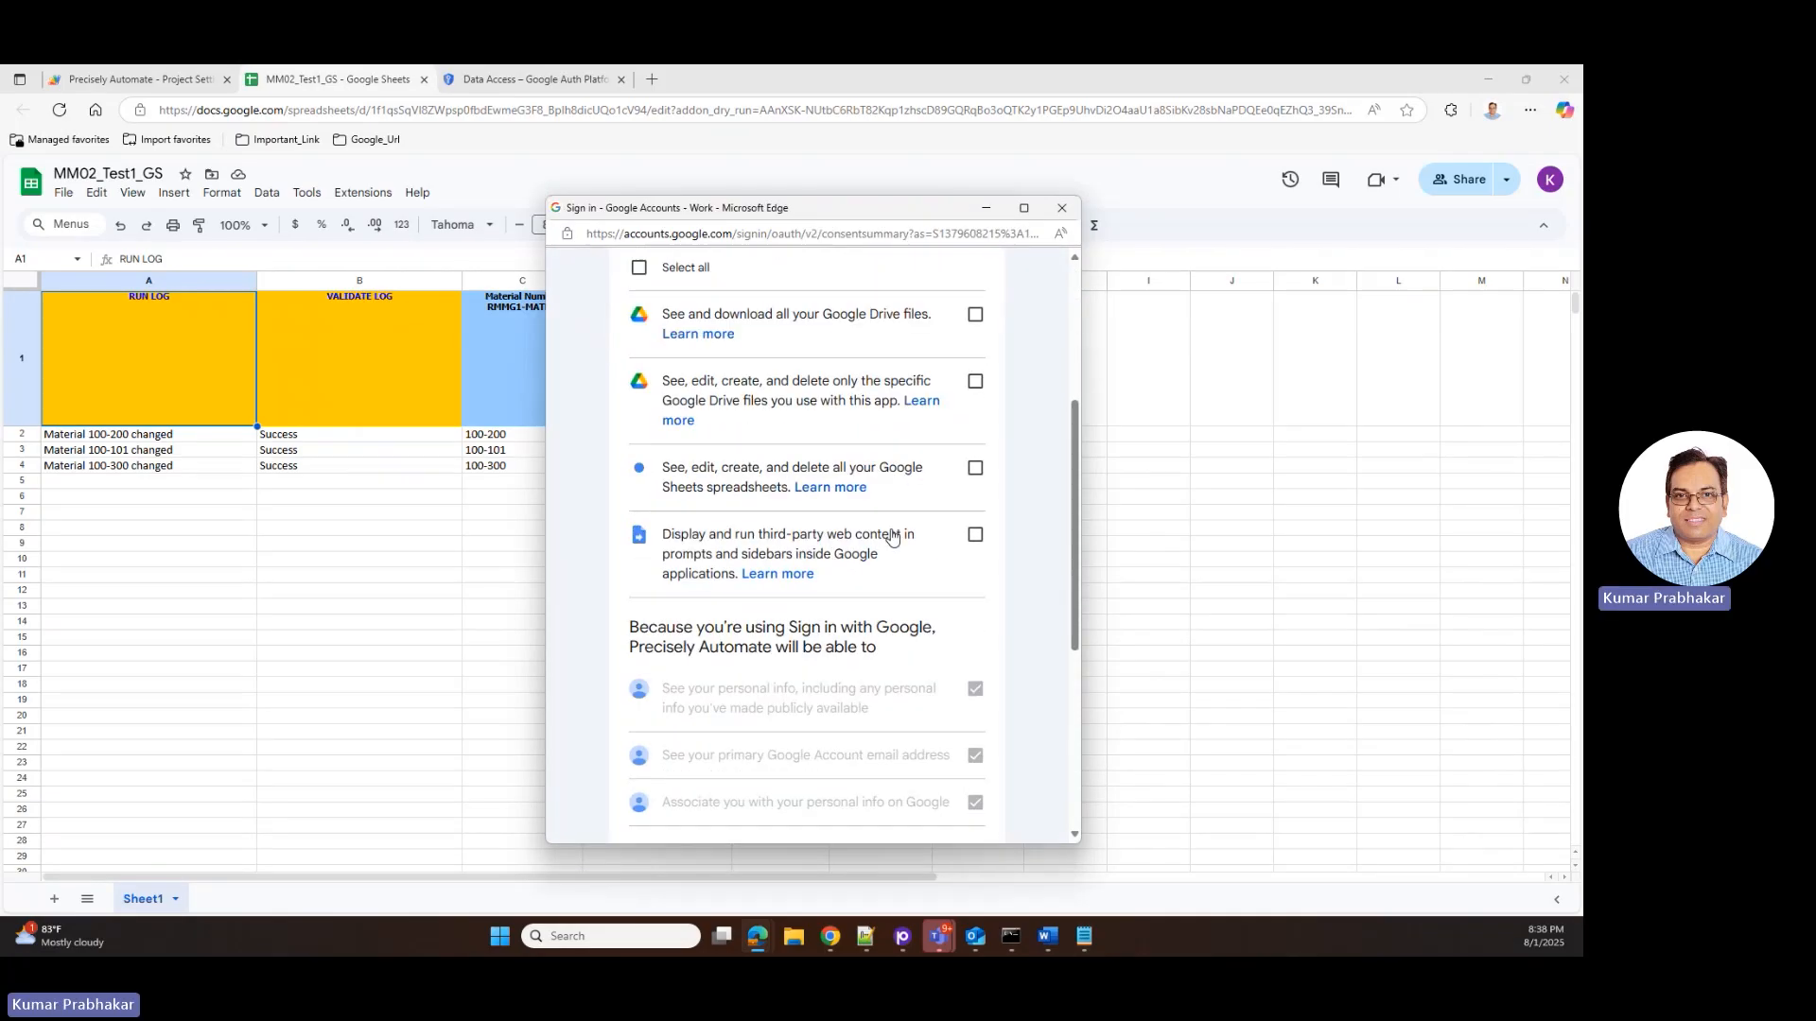
scroll(892, 530, up, 1)
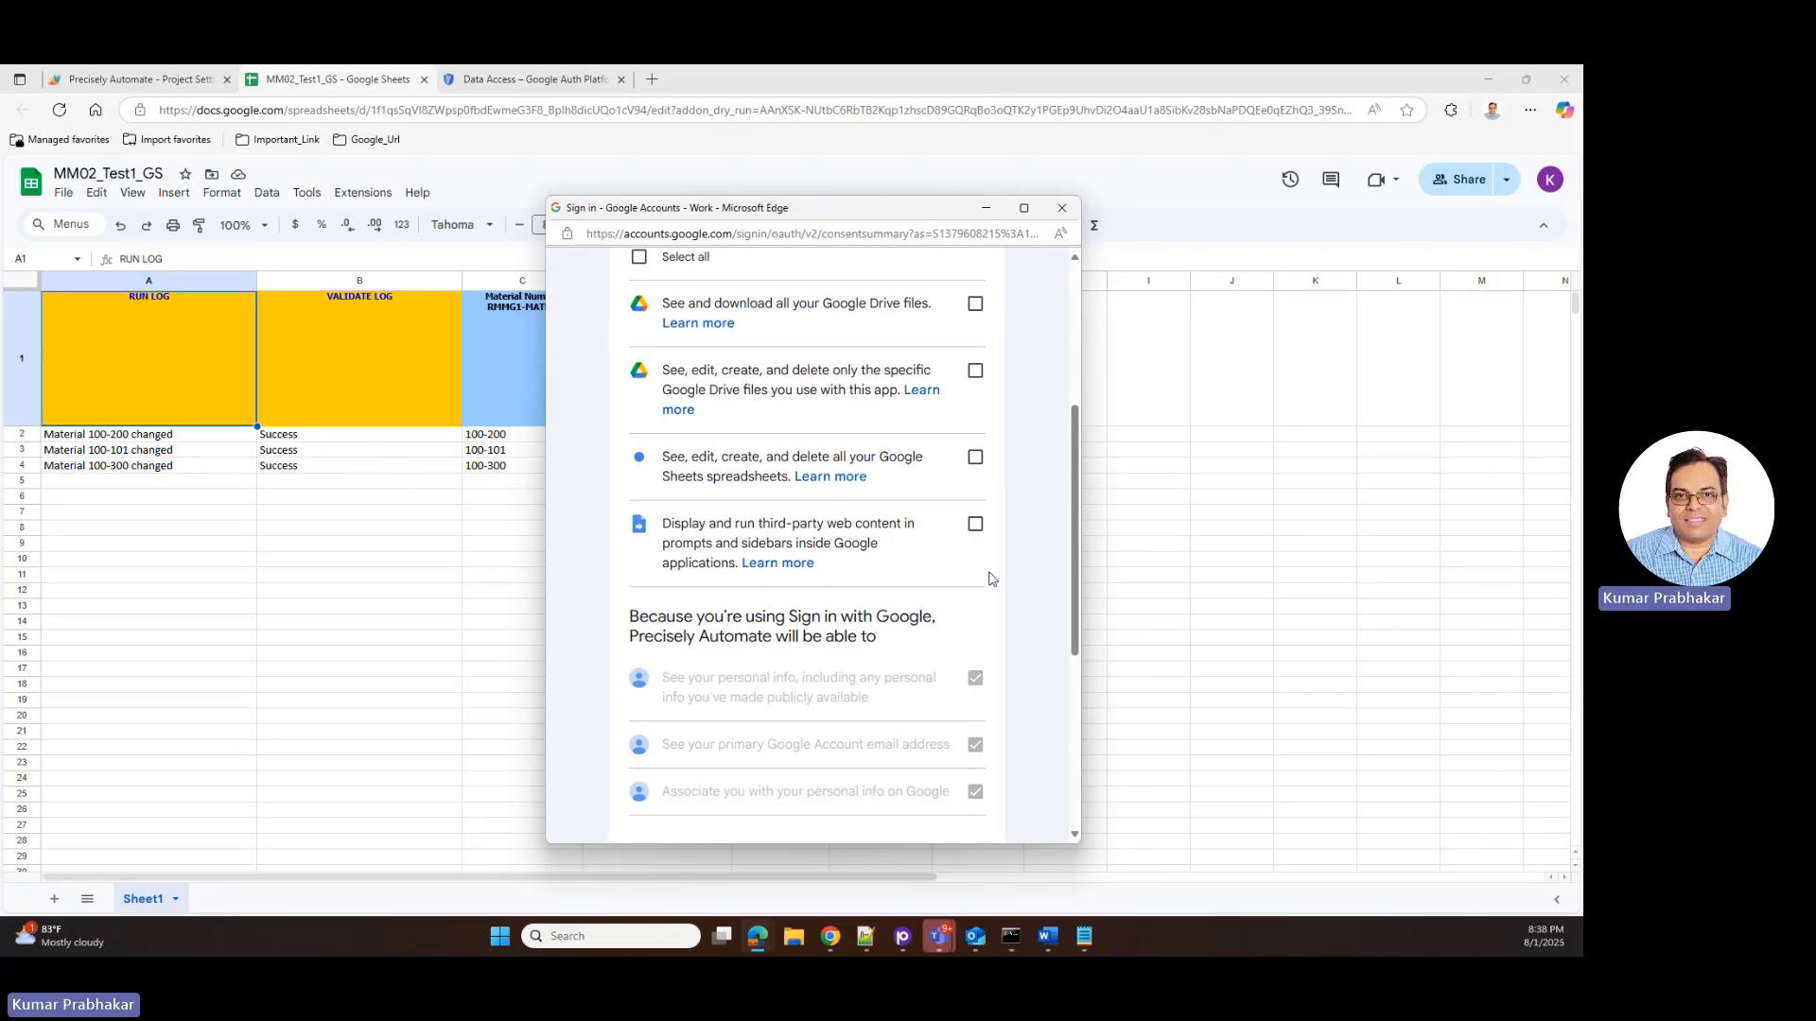
scroll(984, 576, up, 2)
scroll(988, 591, down, 3)
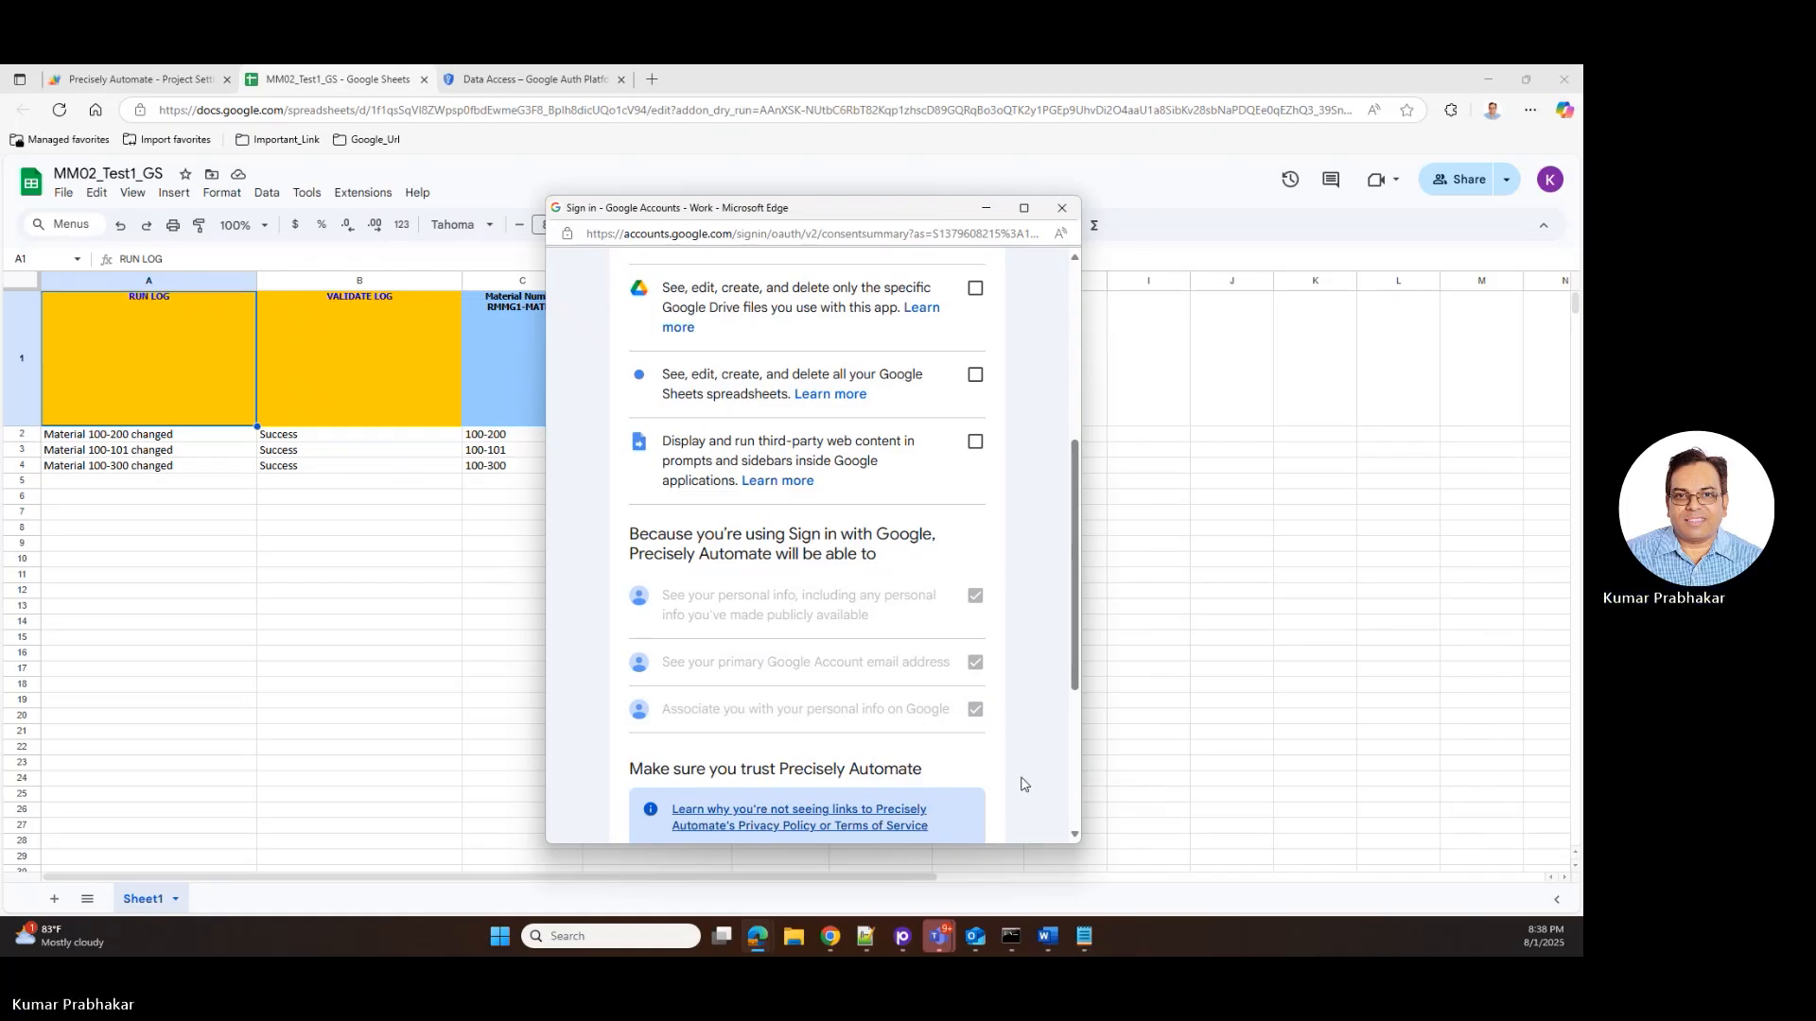
scroll(1023, 784, up, 3)
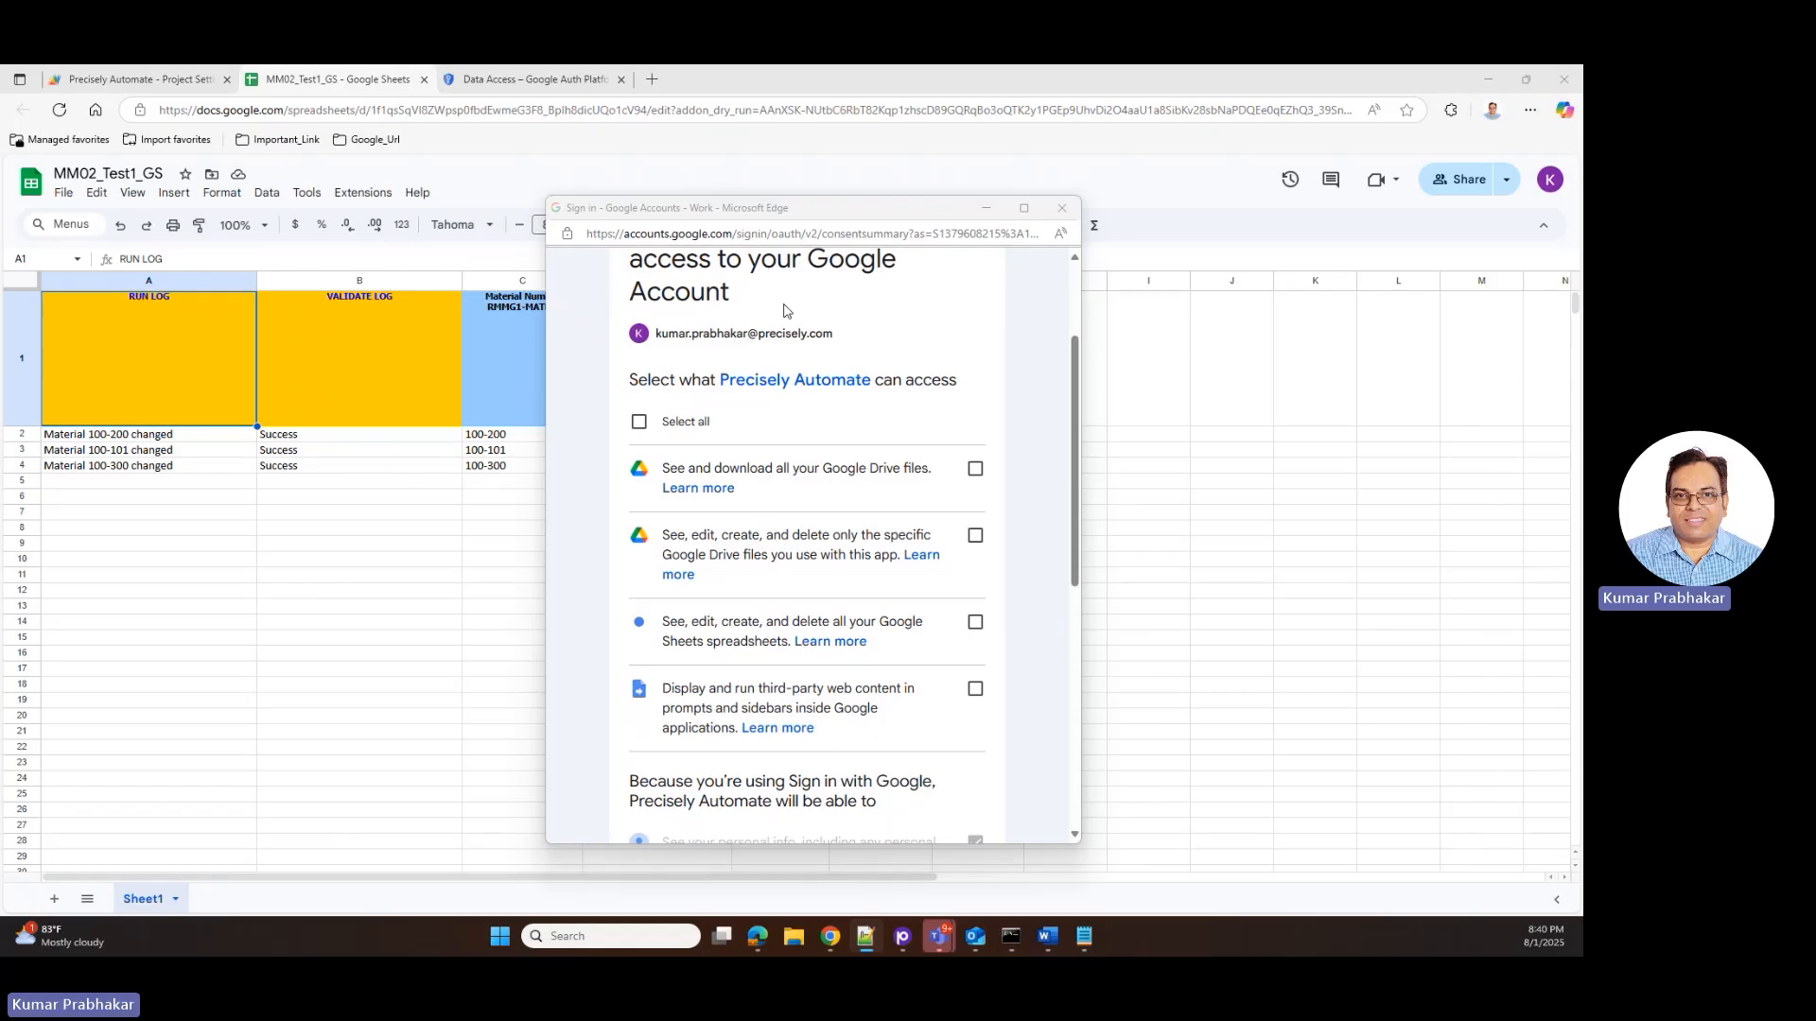
click(639, 422)
scroll(933, 634, down, 1)
scroll(933, 640, down, 5)
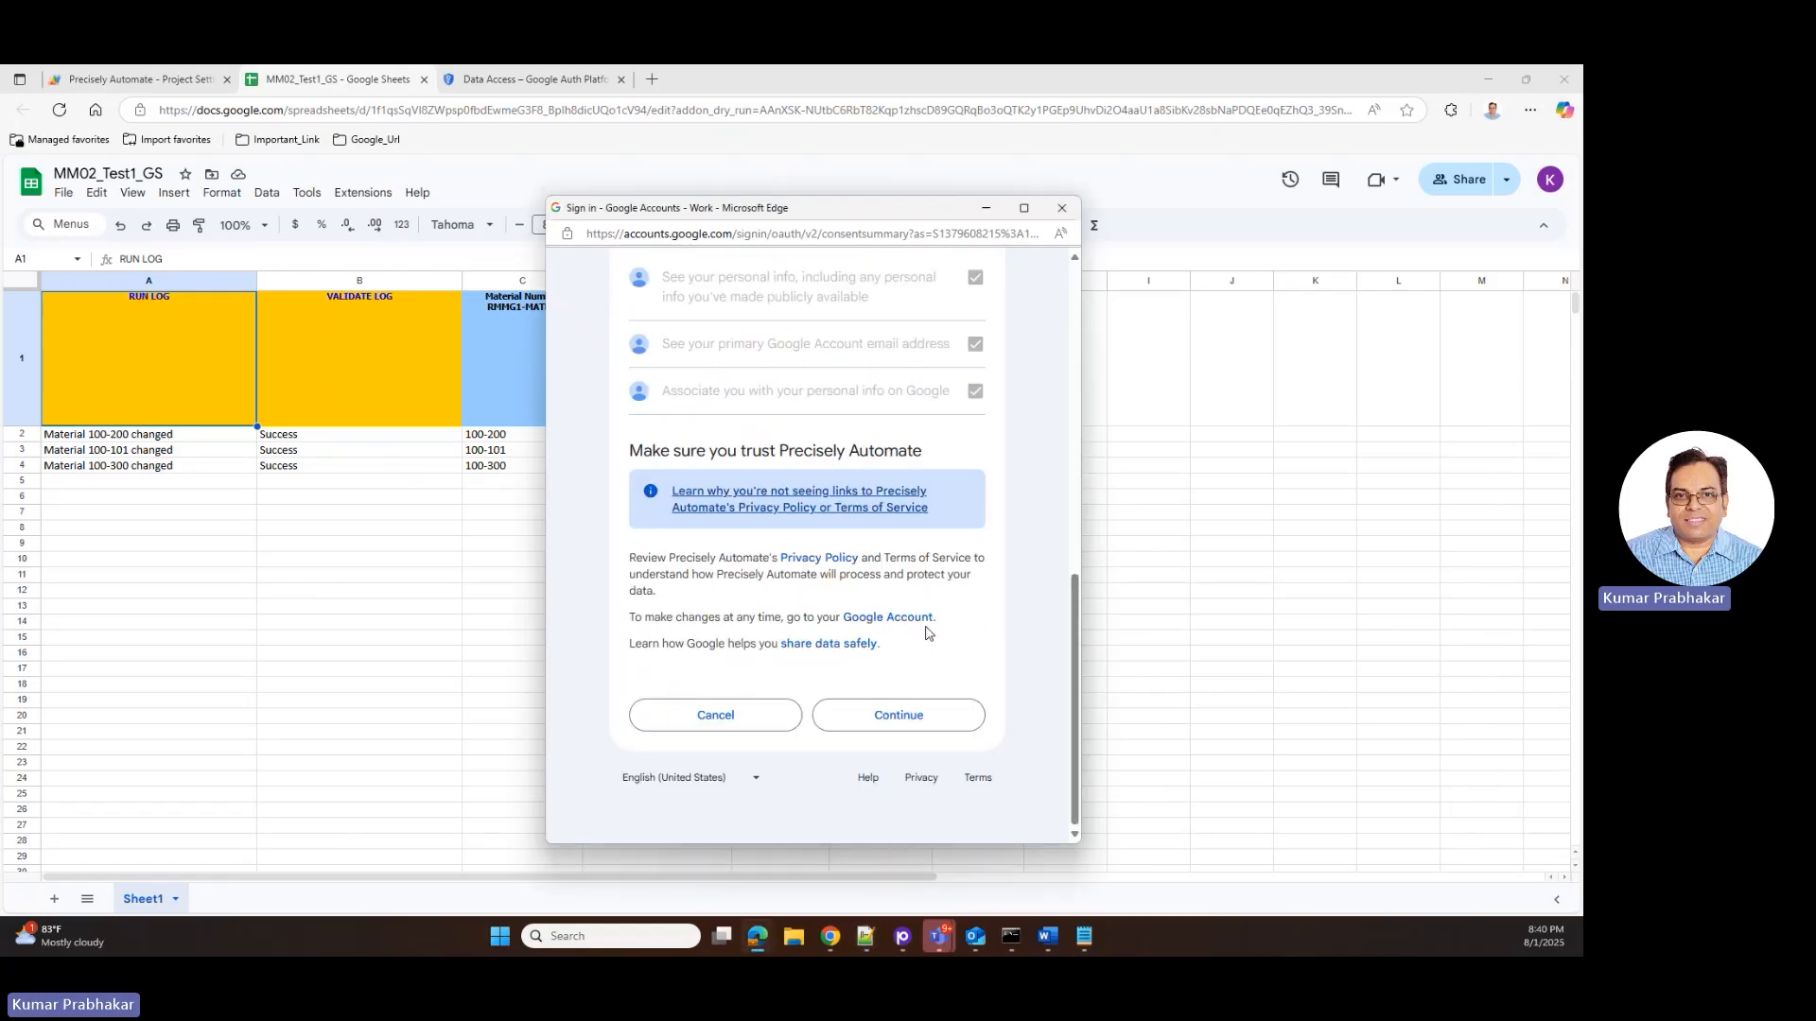
click(900, 726)
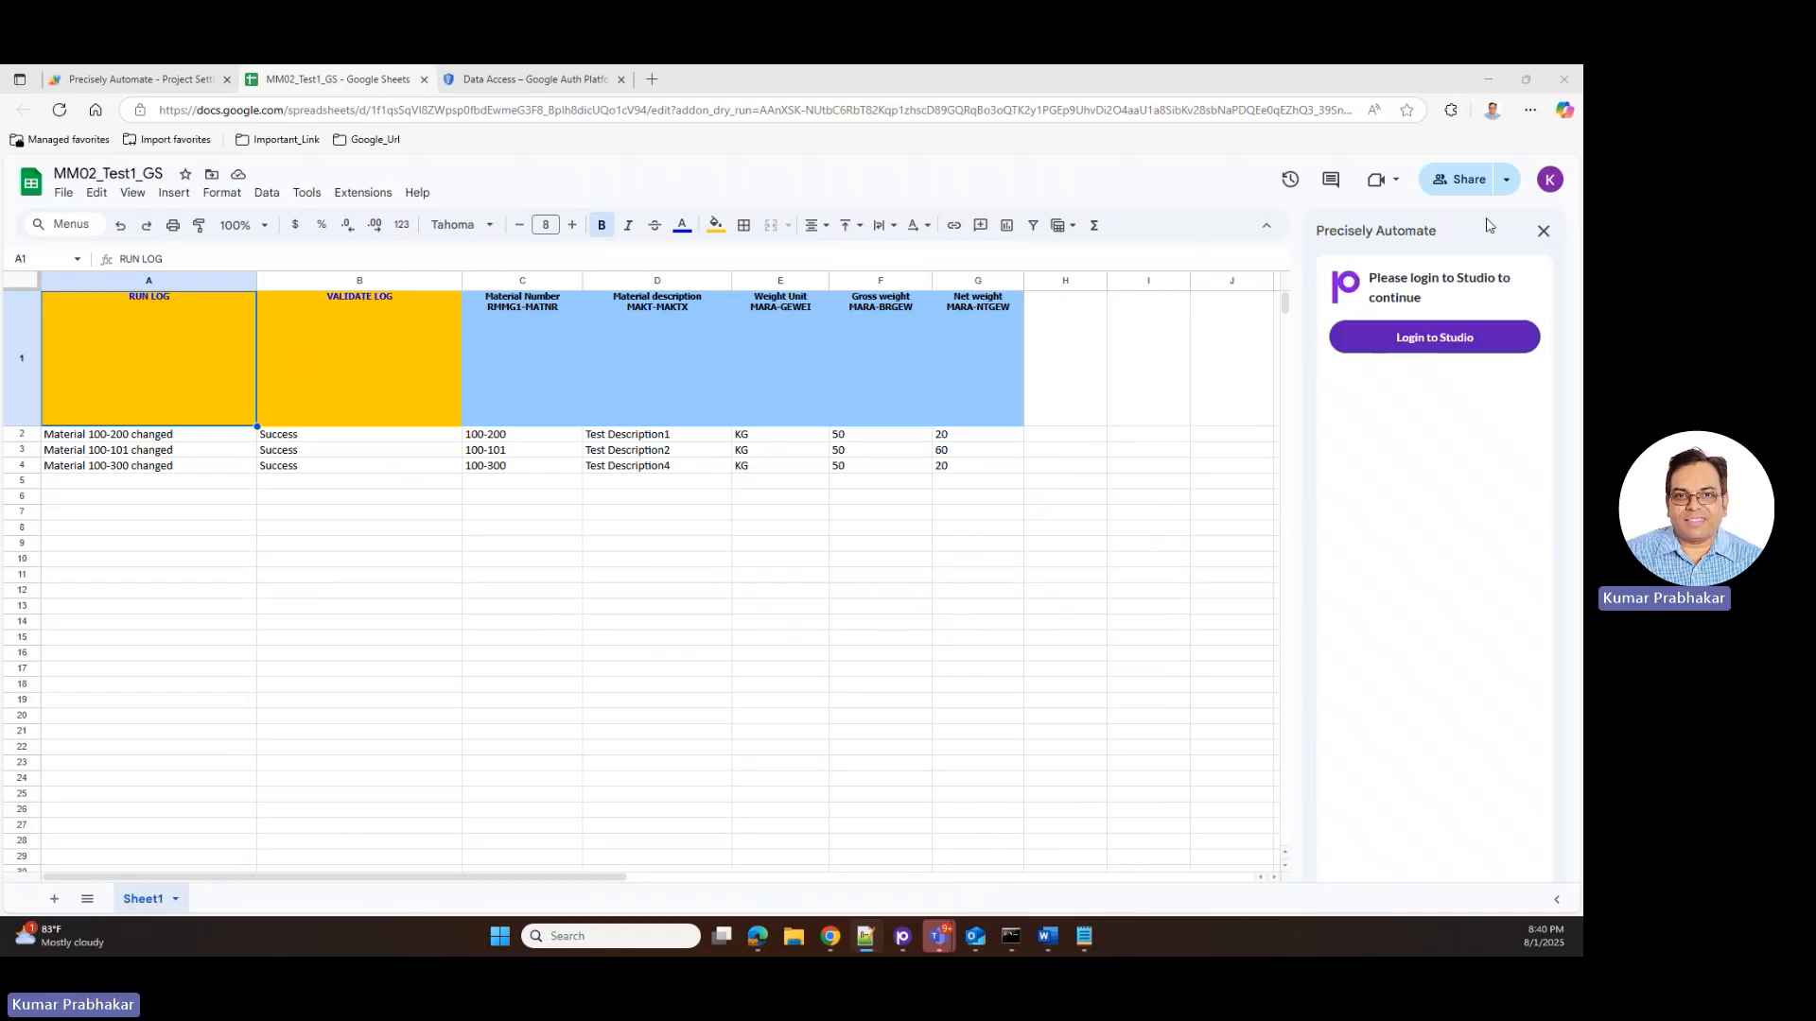
Step: Log in to Studio from the add-on, view the properties of the MM02_Test1_GS script and close them
click(1456, 342)
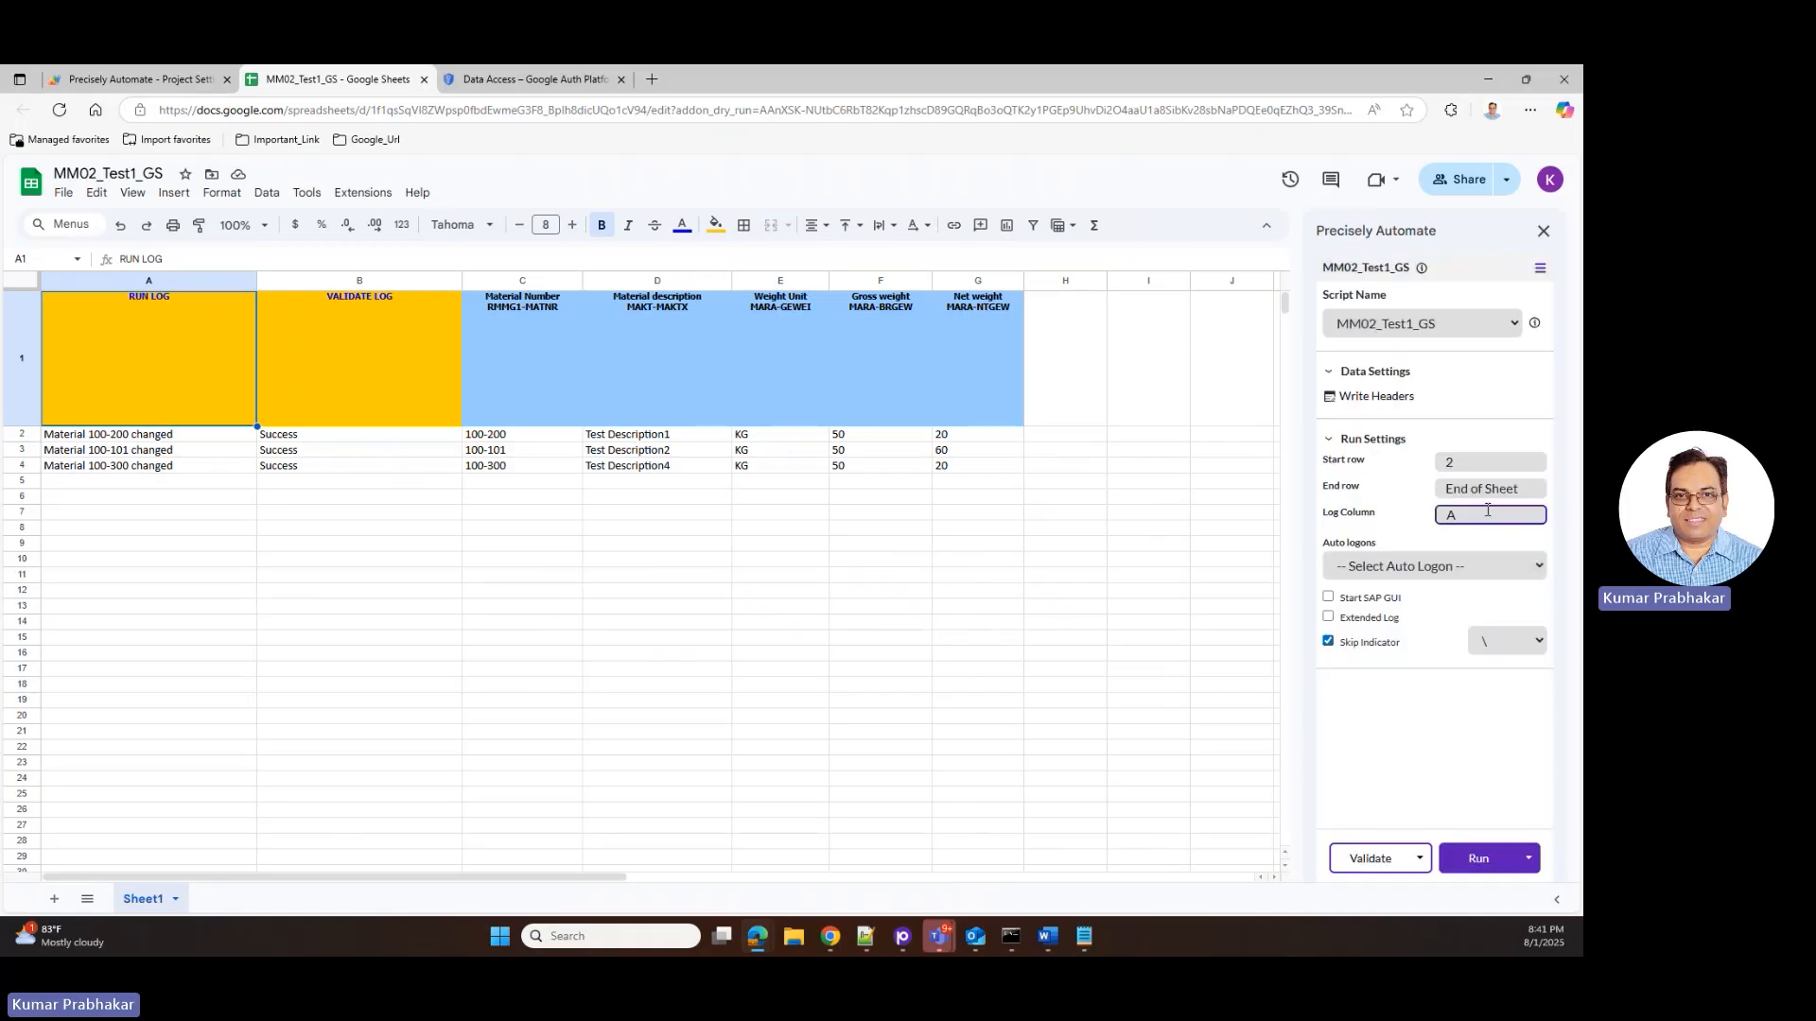
click(1532, 324)
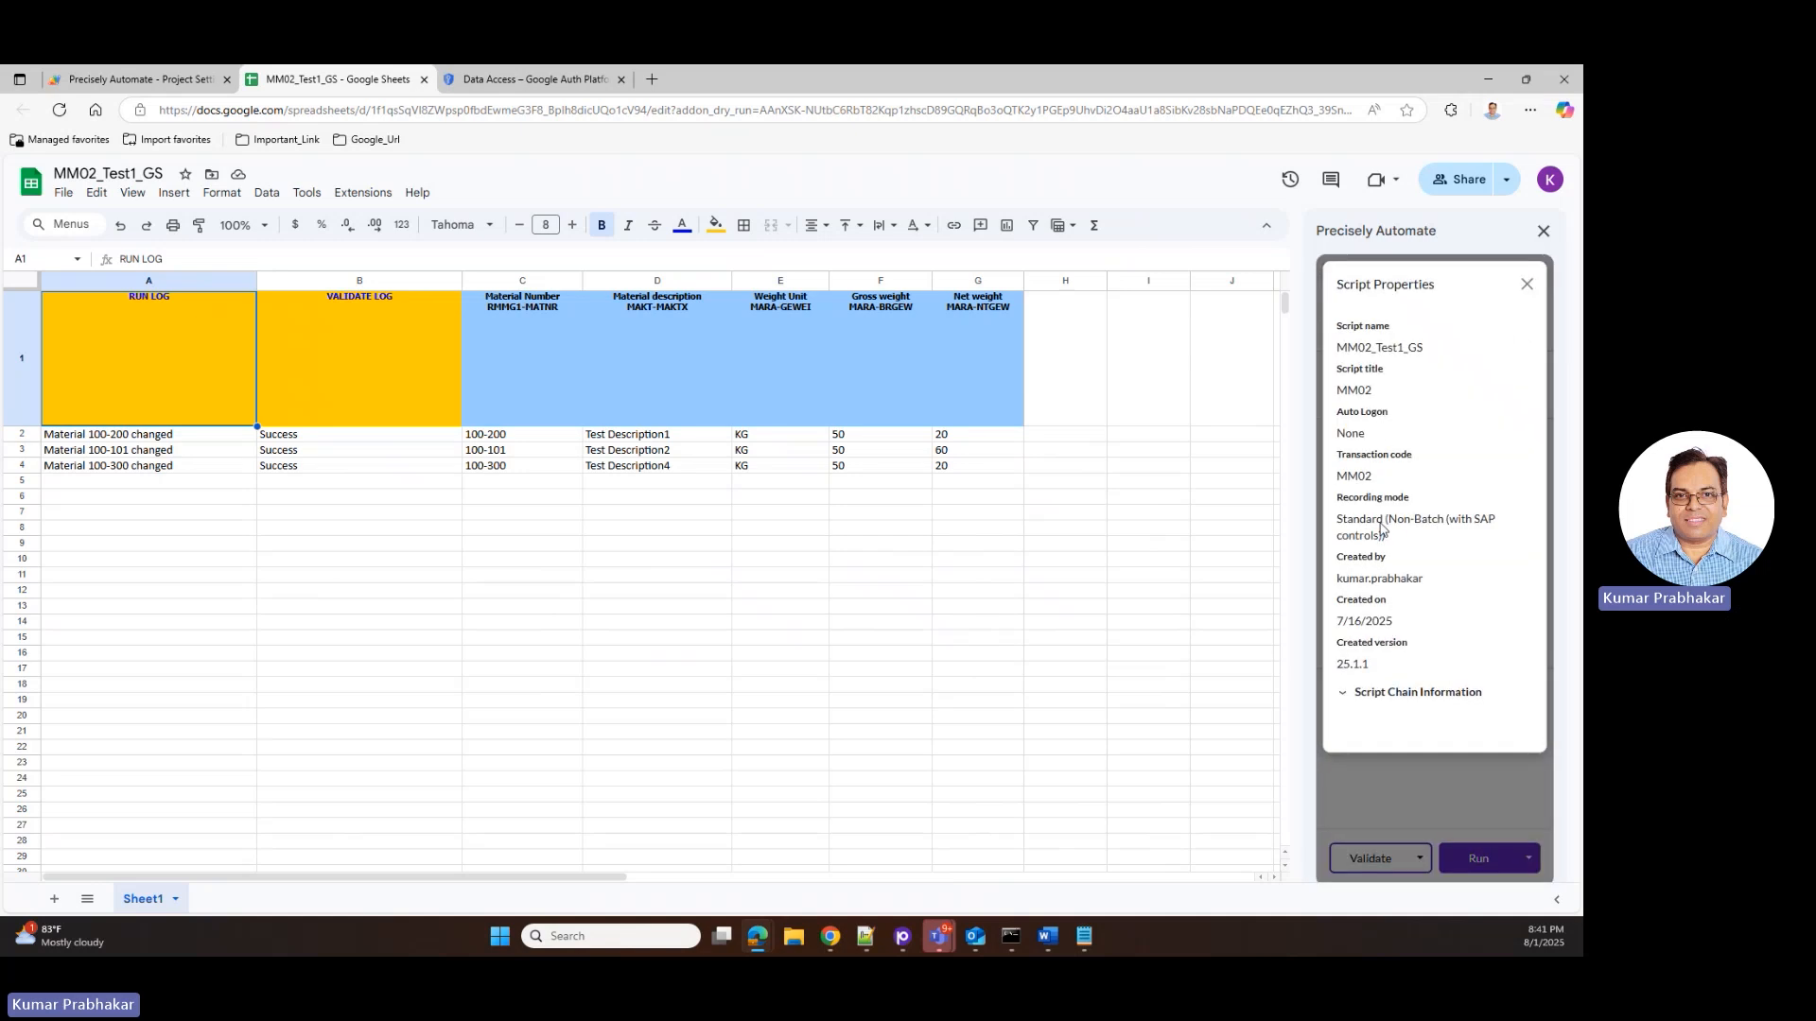
click(1525, 285)
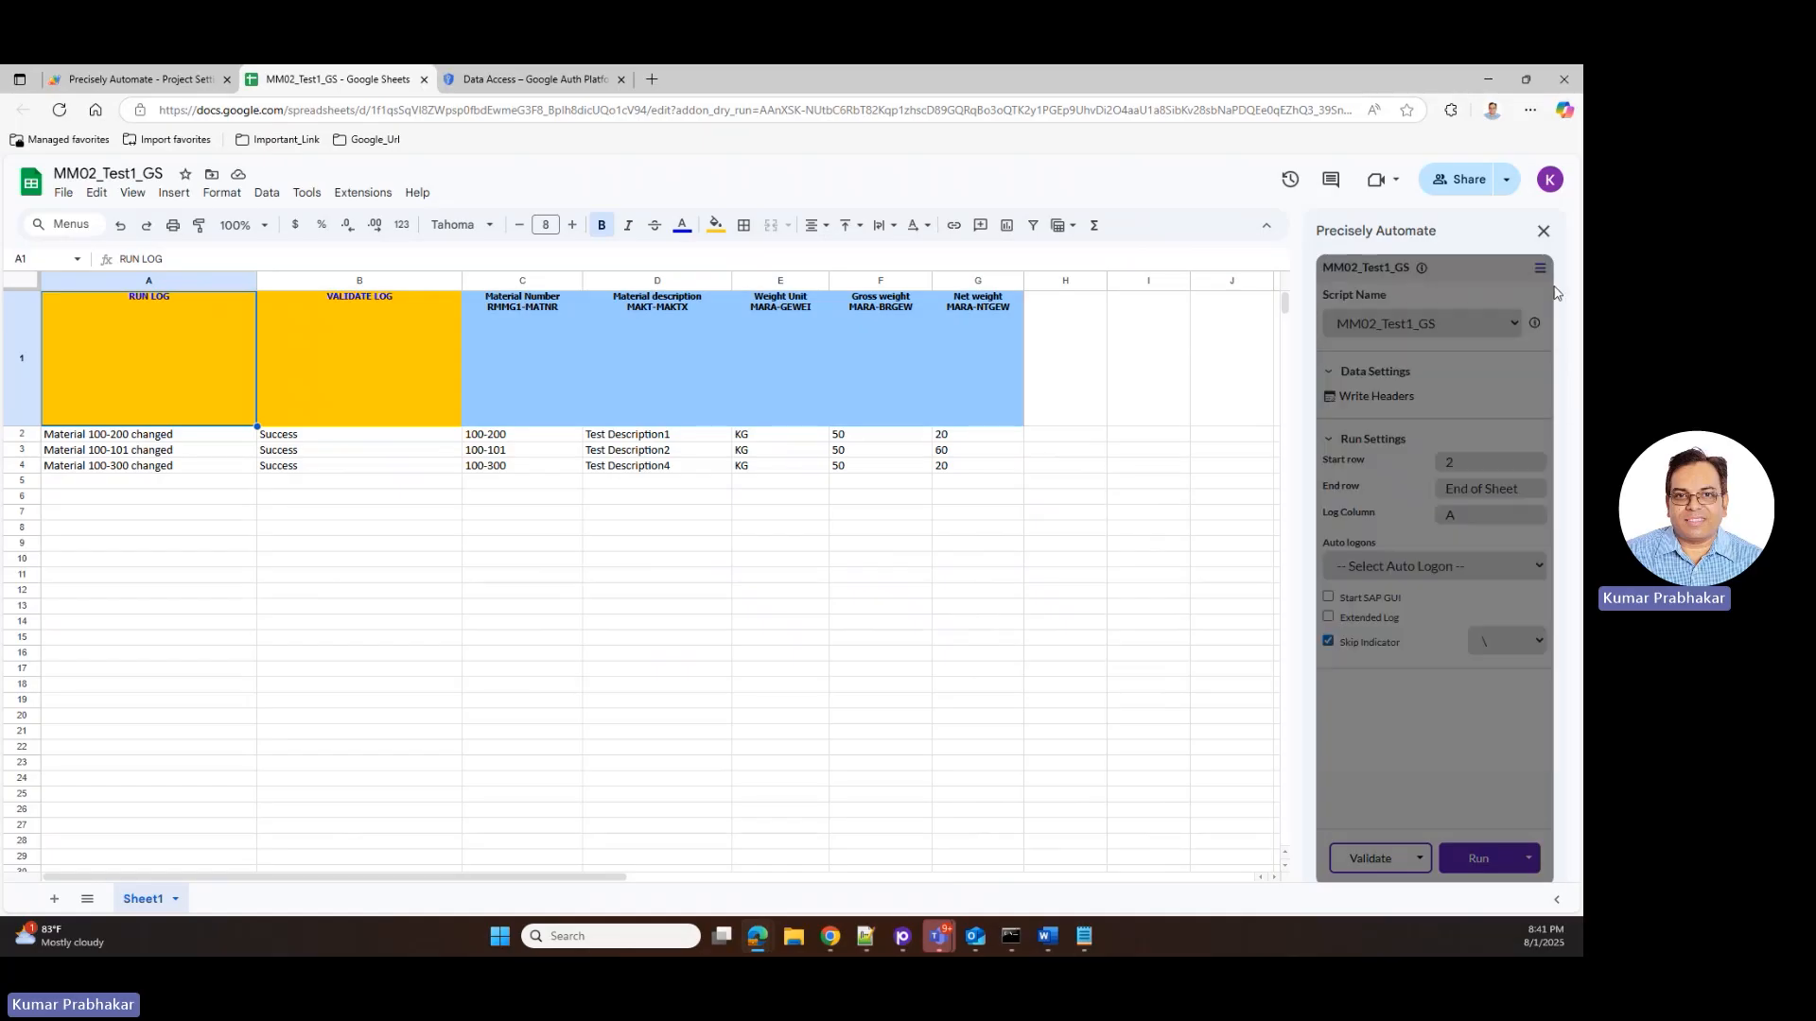
Step: Clear the material headers in row 1, columns C to F, and write the script's headers into the sheet again
click(522, 319)
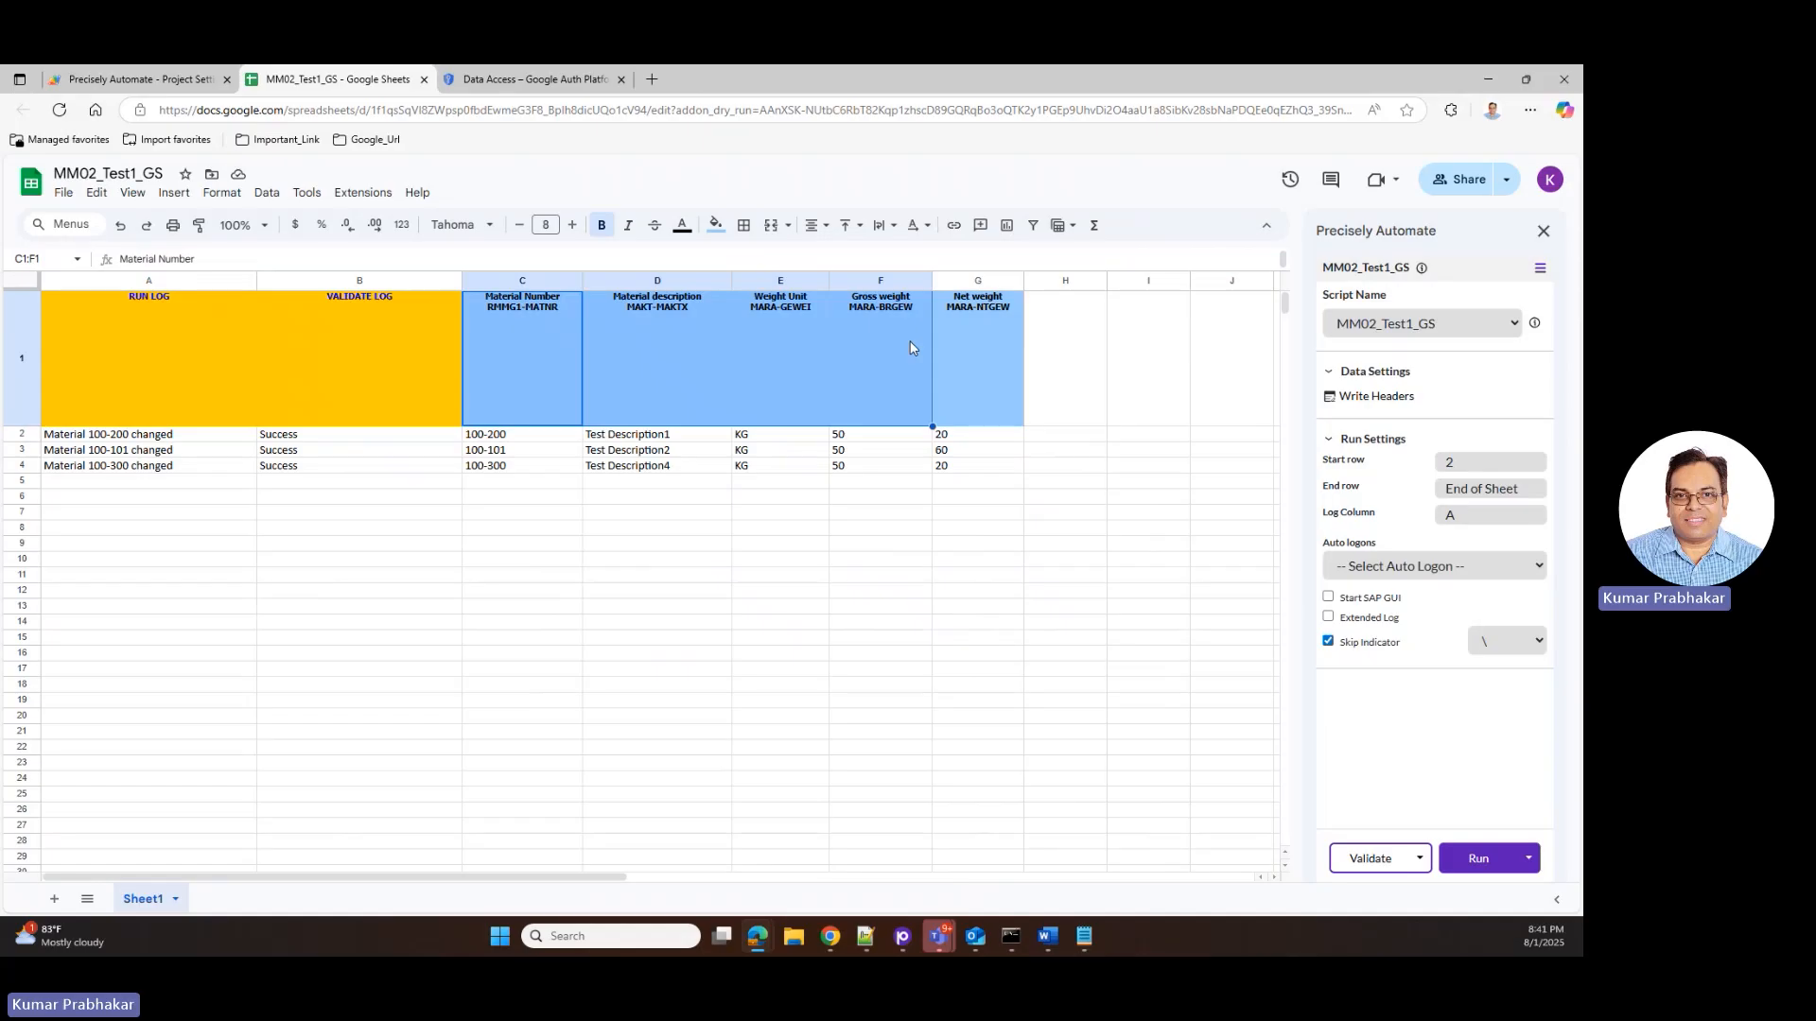
key(Delete)
key(Right)
key(Right)
key(Right)
key(Right)
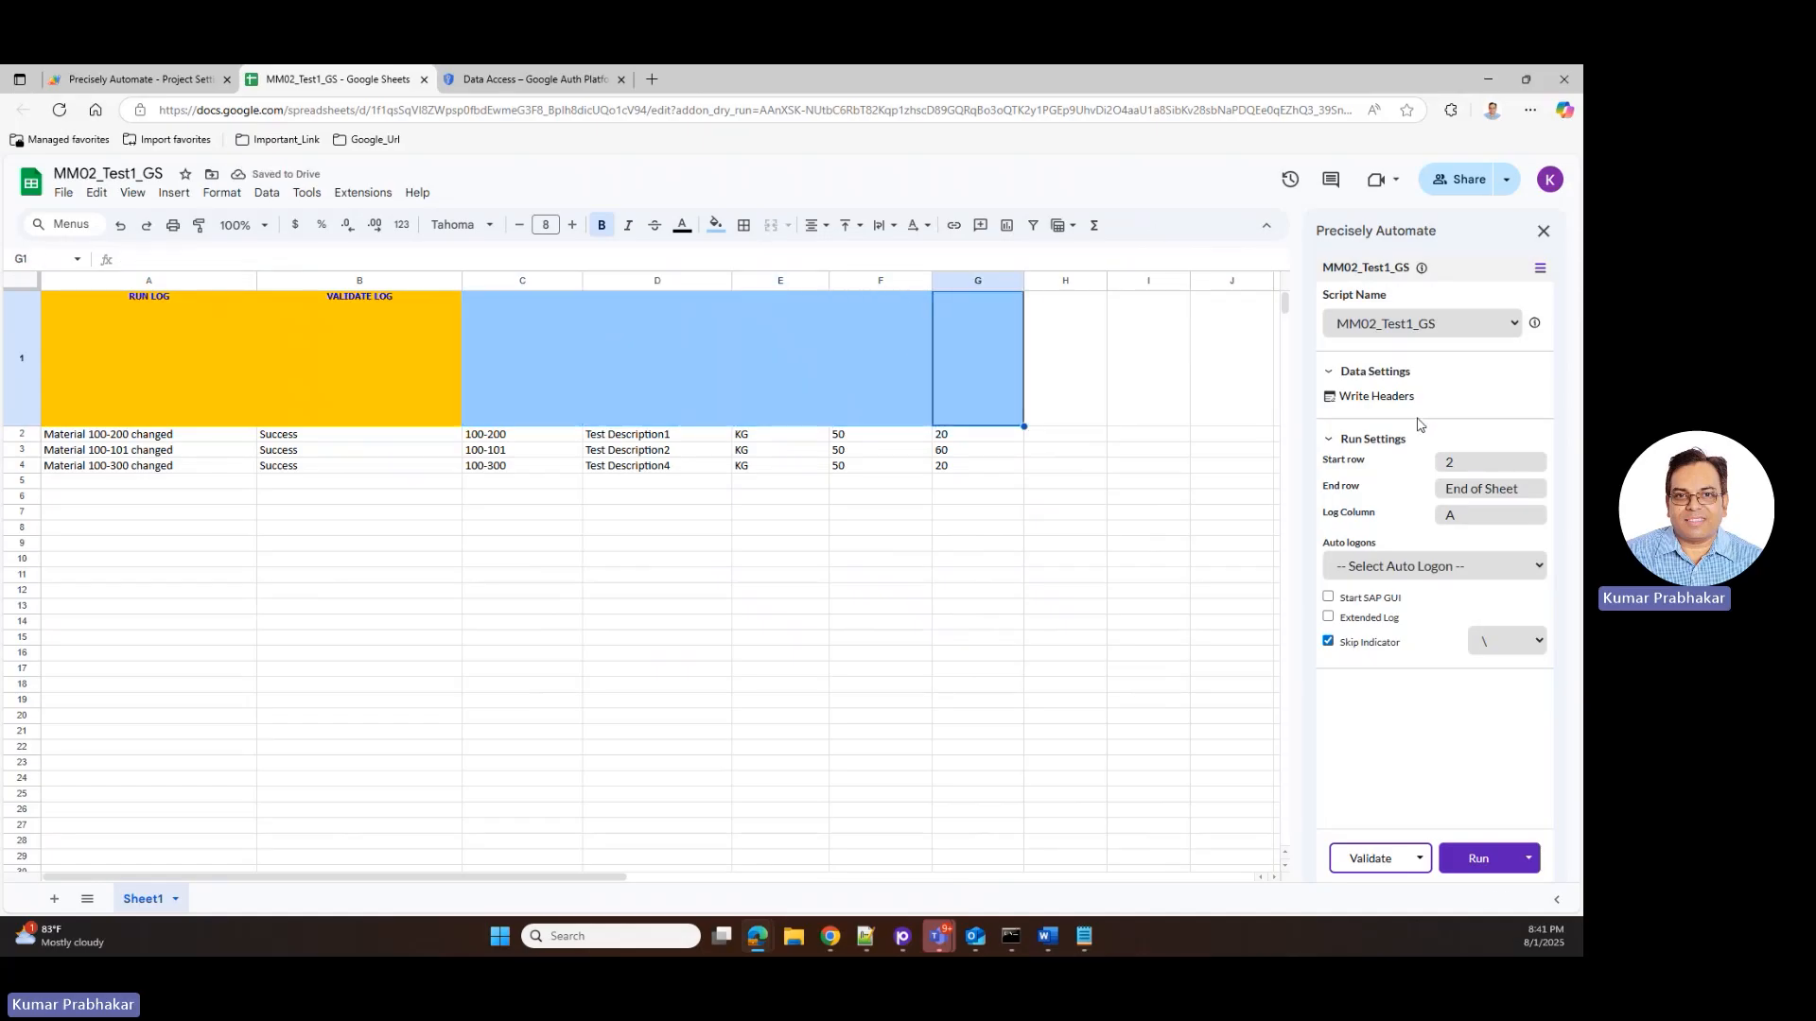
click(1376, 397)
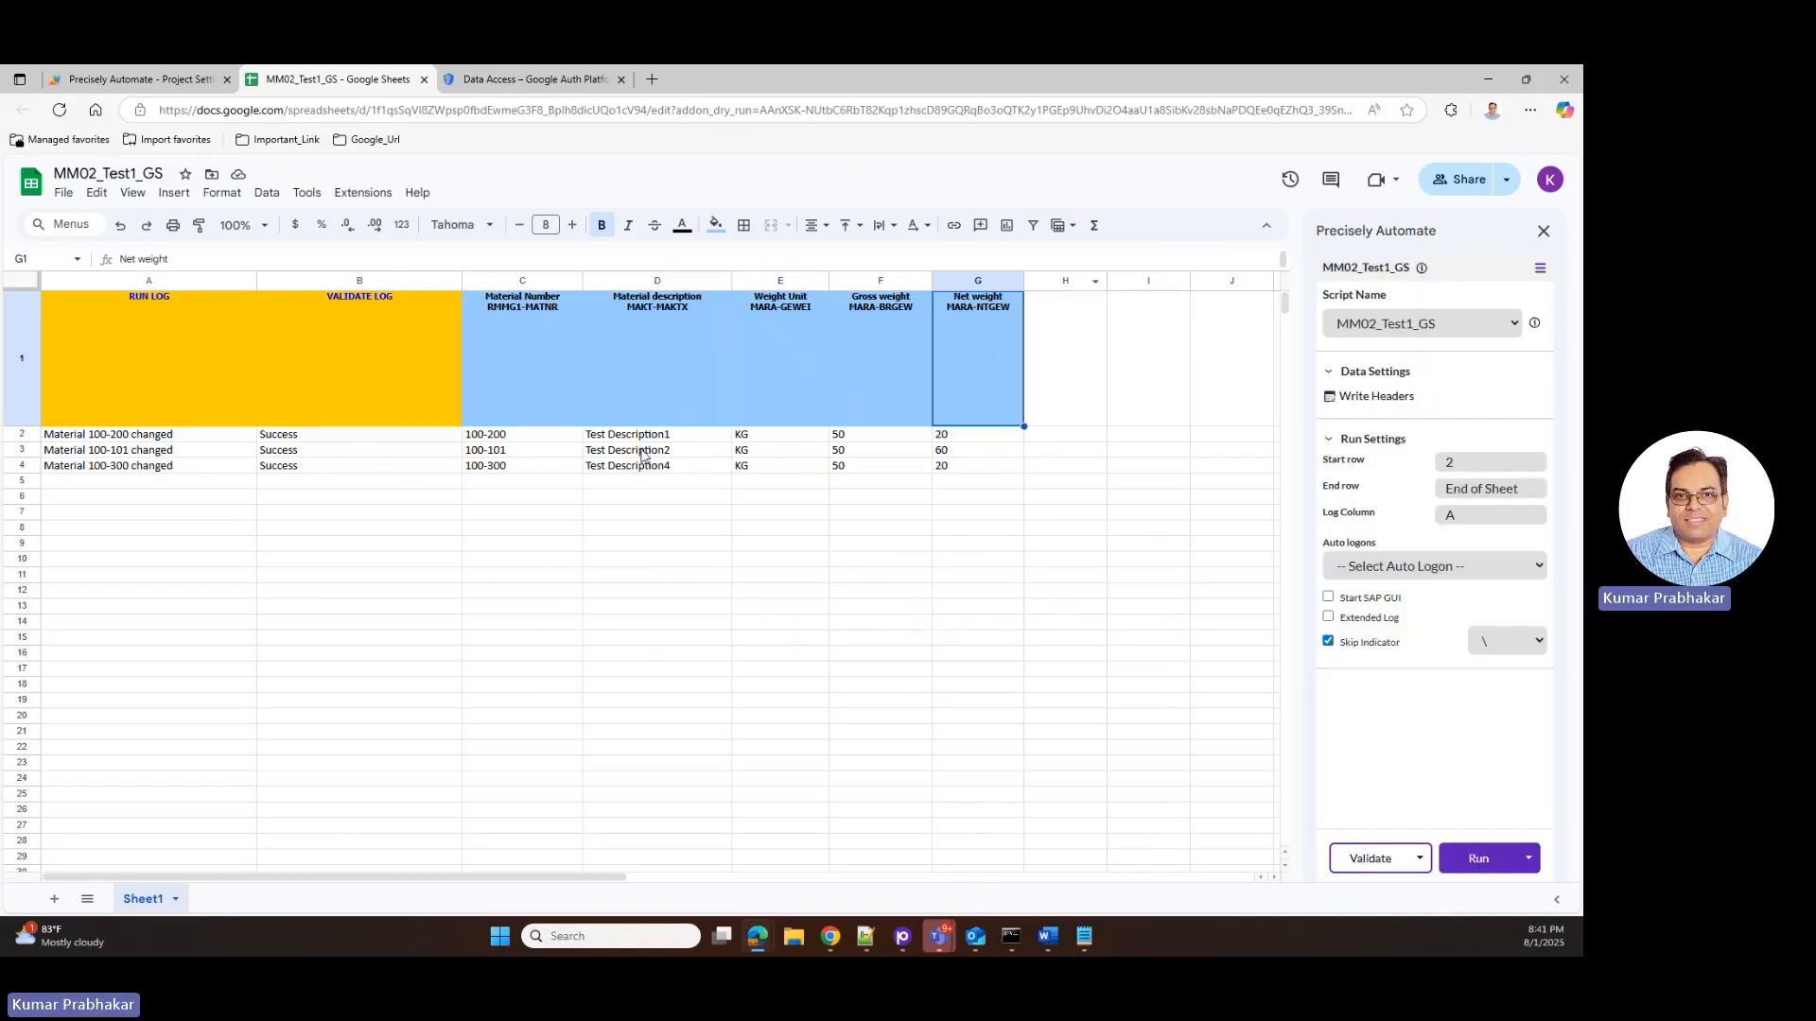
Step: Examine the material data in rows 2 to 4 from column C onwards and the run log entry in A2
click(488, 438)
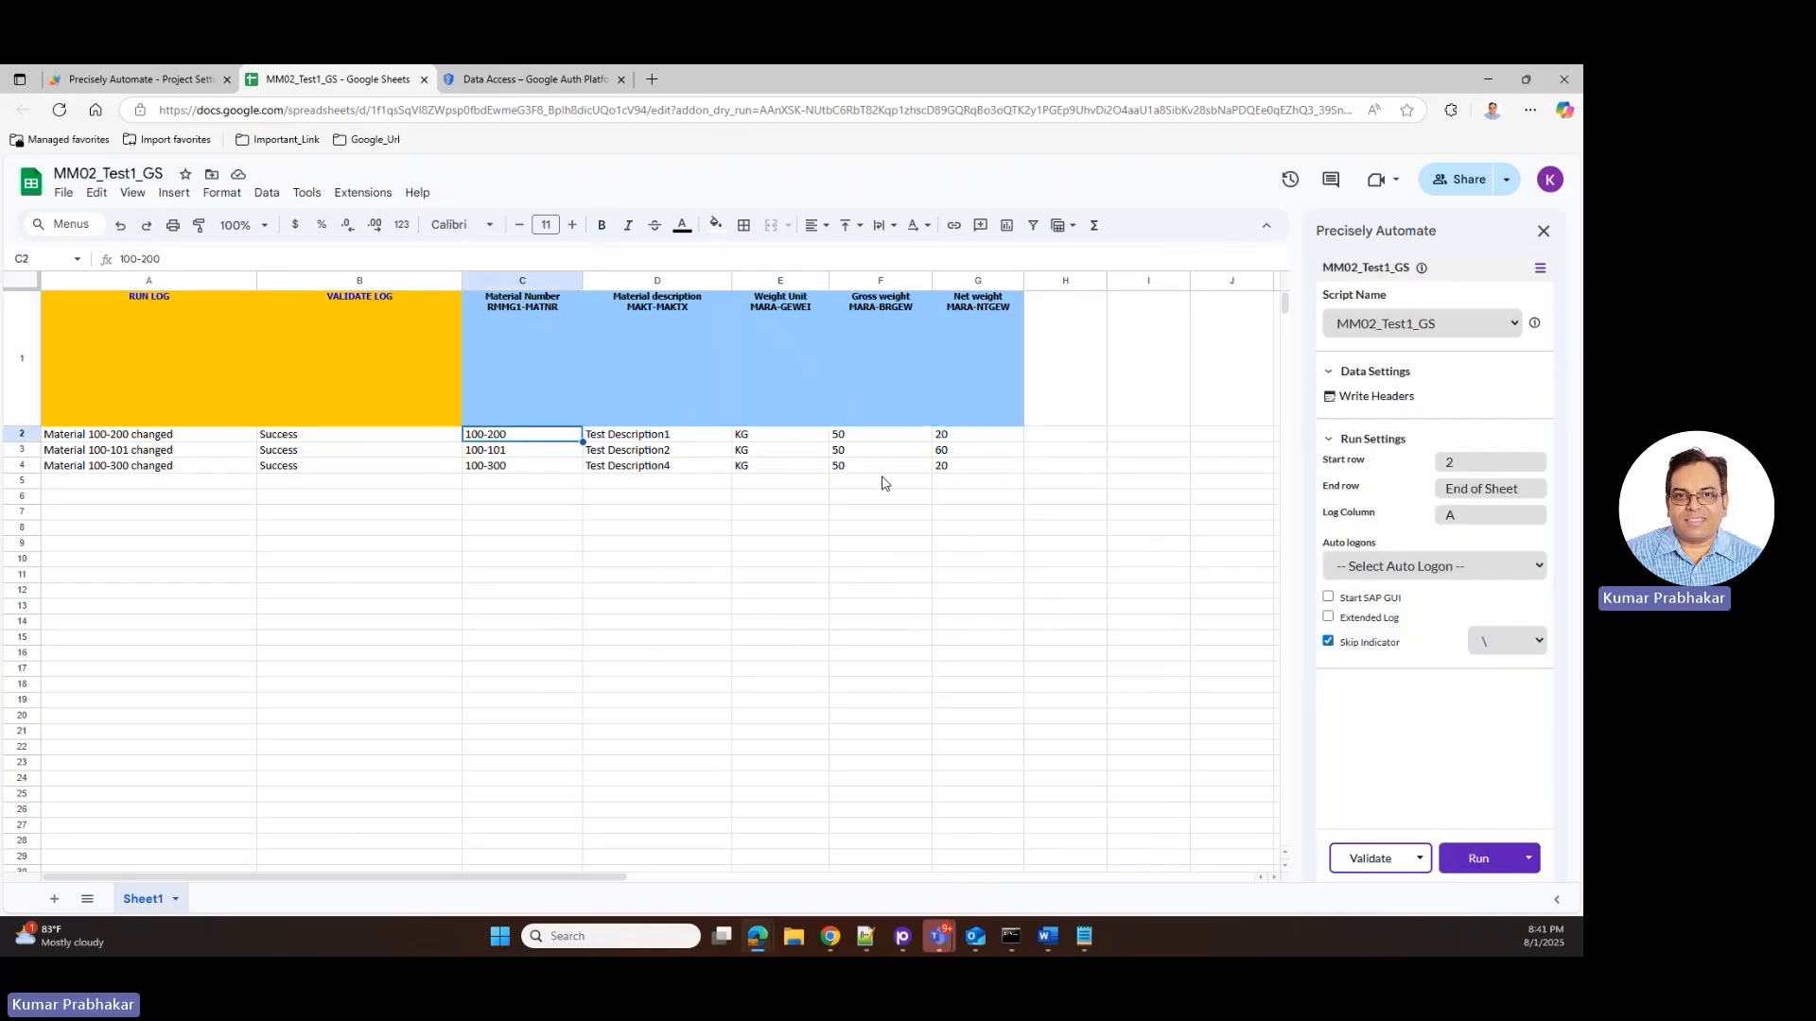
key(shift+Down)
key(shift+Down)
key(shift+Down)
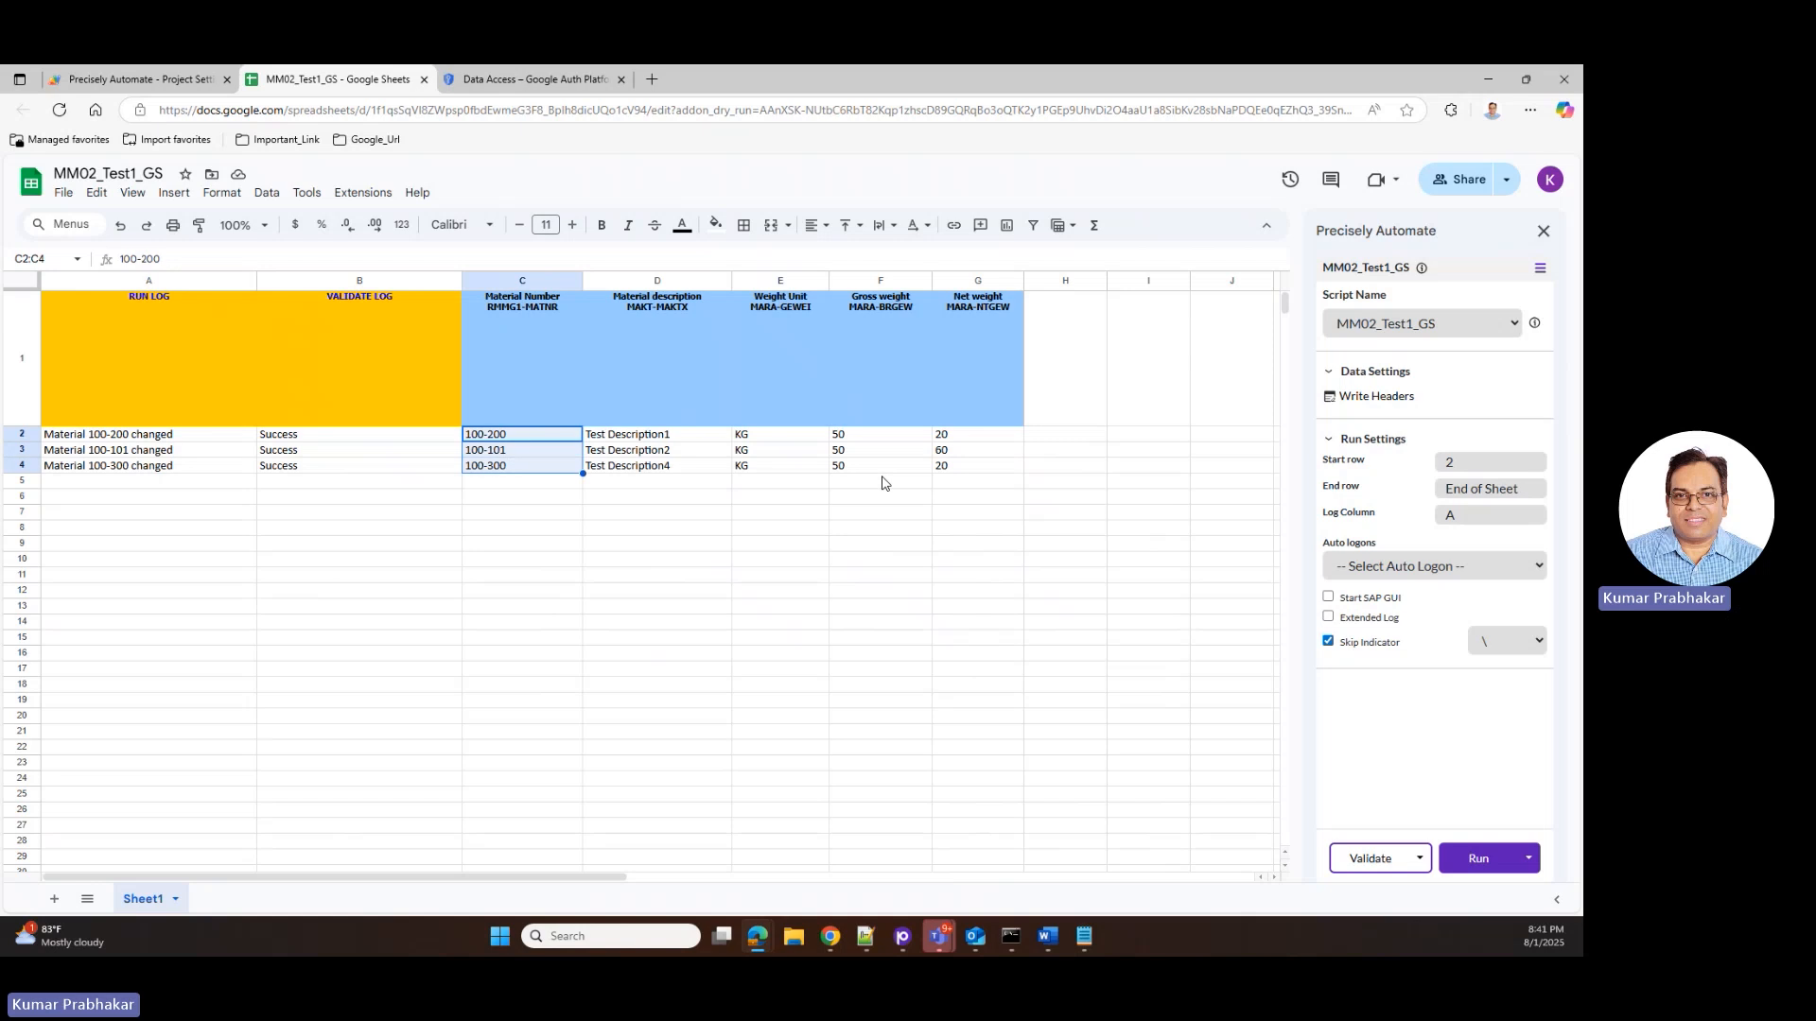
key(shift+Right)
key(shift+Right)
key(shift+Right)
key(shift+Right)
key(Left)
key(Left)
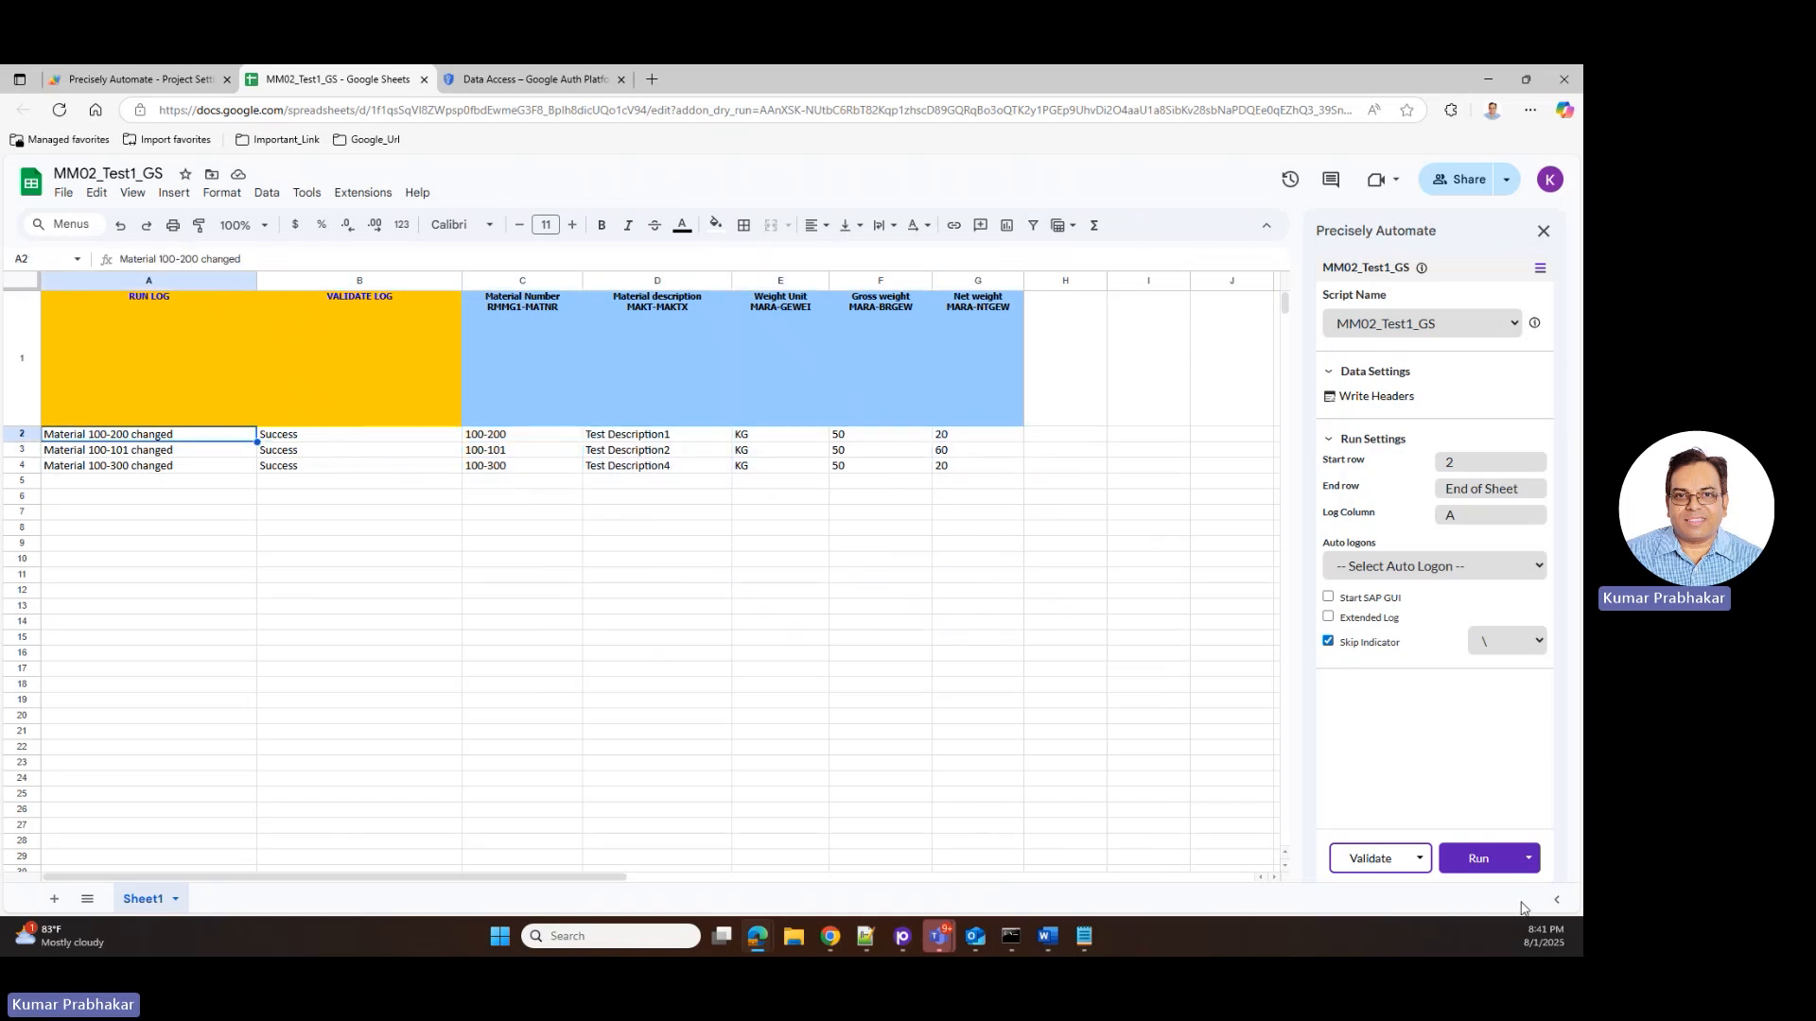
Step: Examine the row-range options available for validating and for running the script
click(1421, 860)
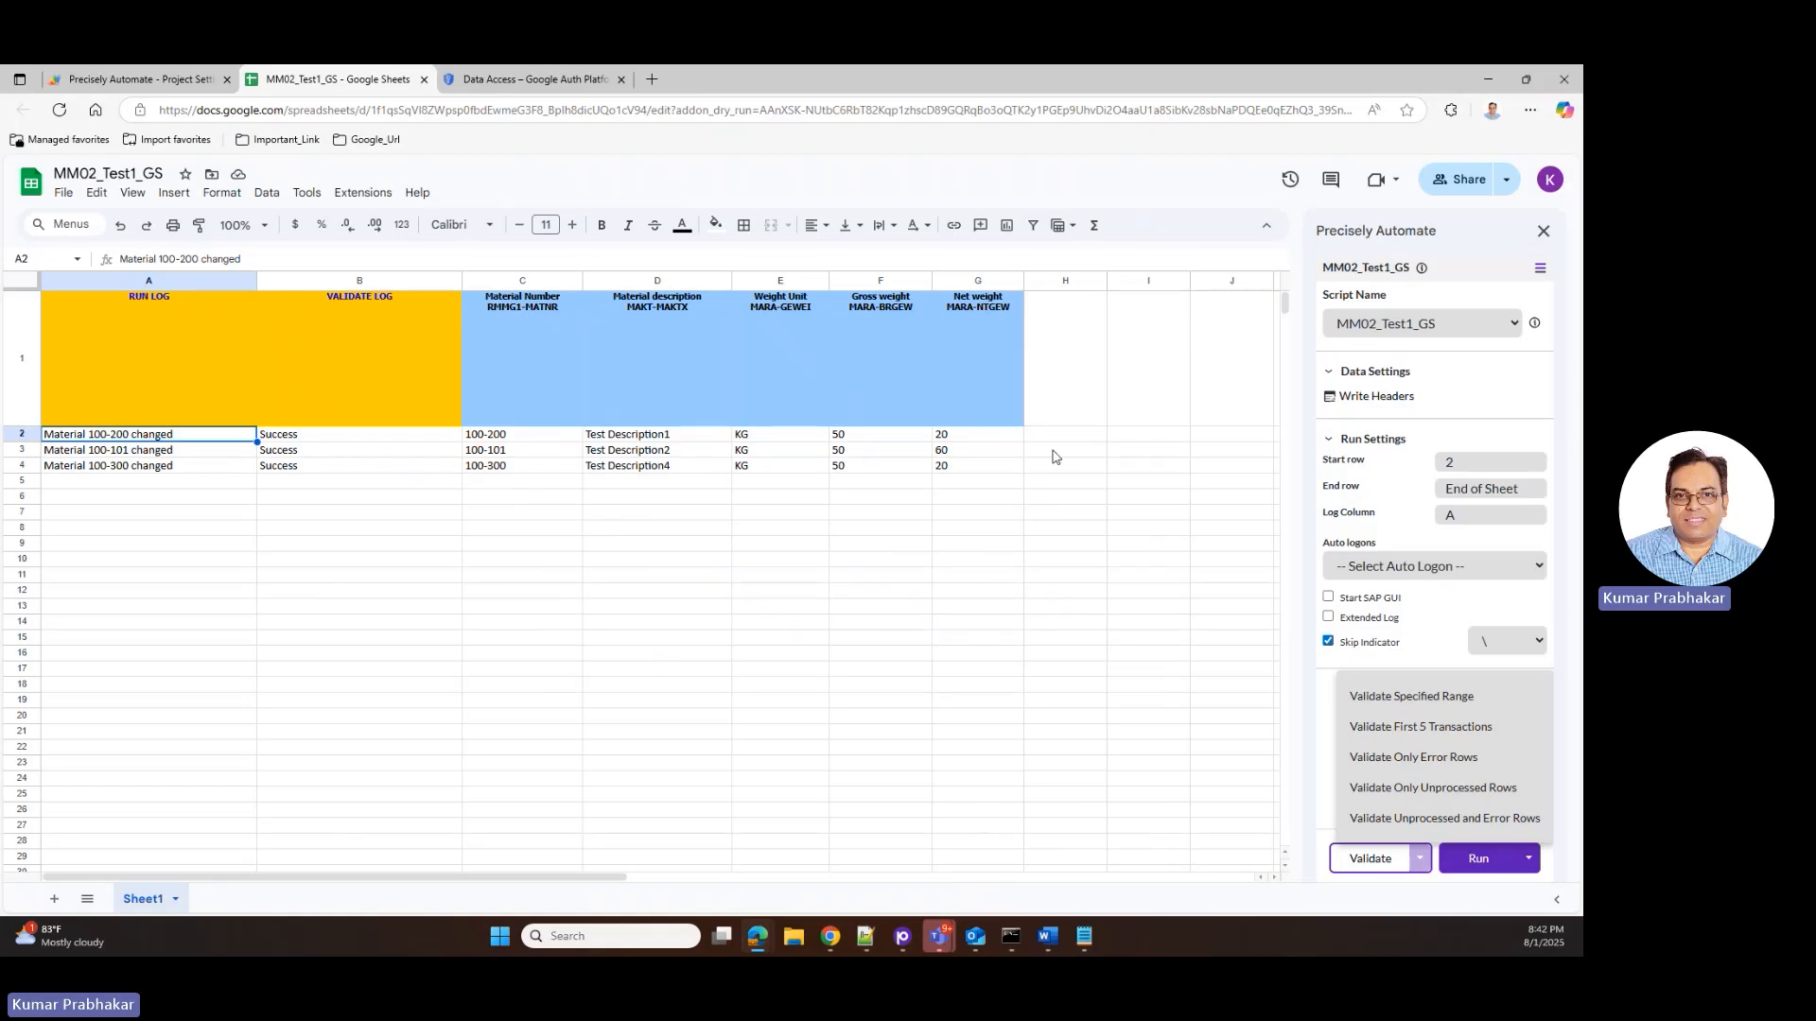
click(1529, 859)
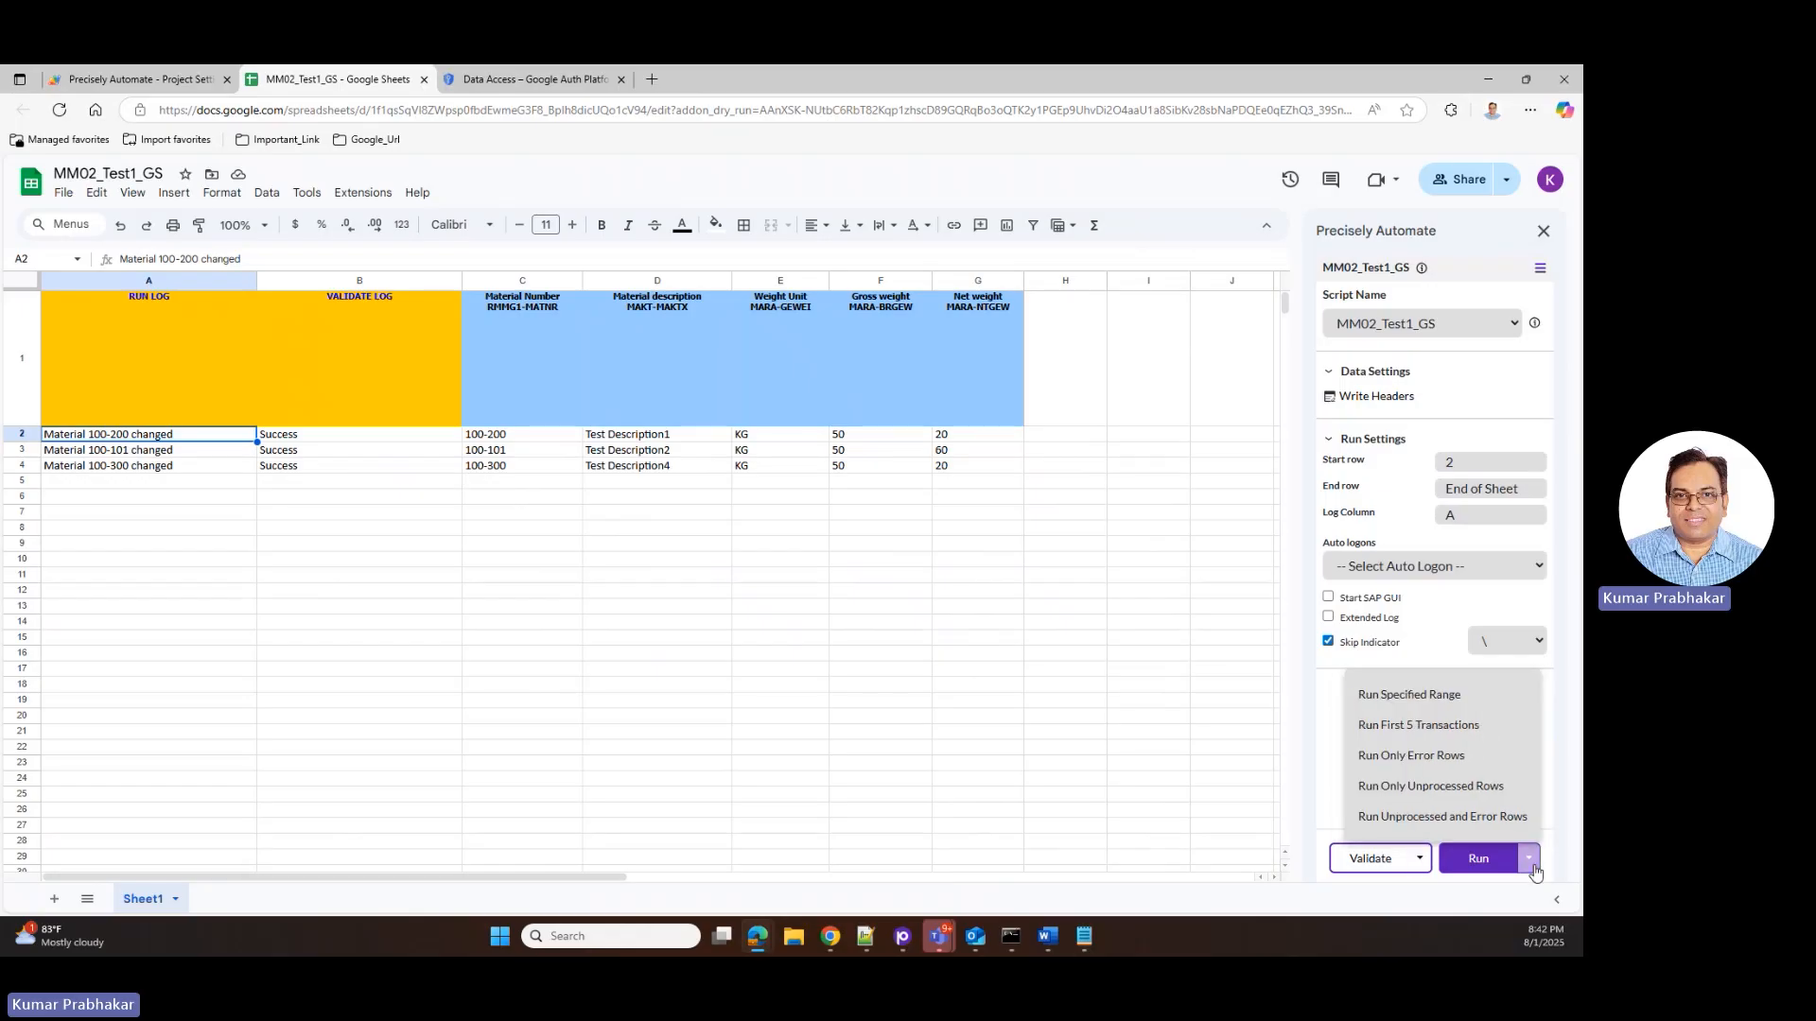